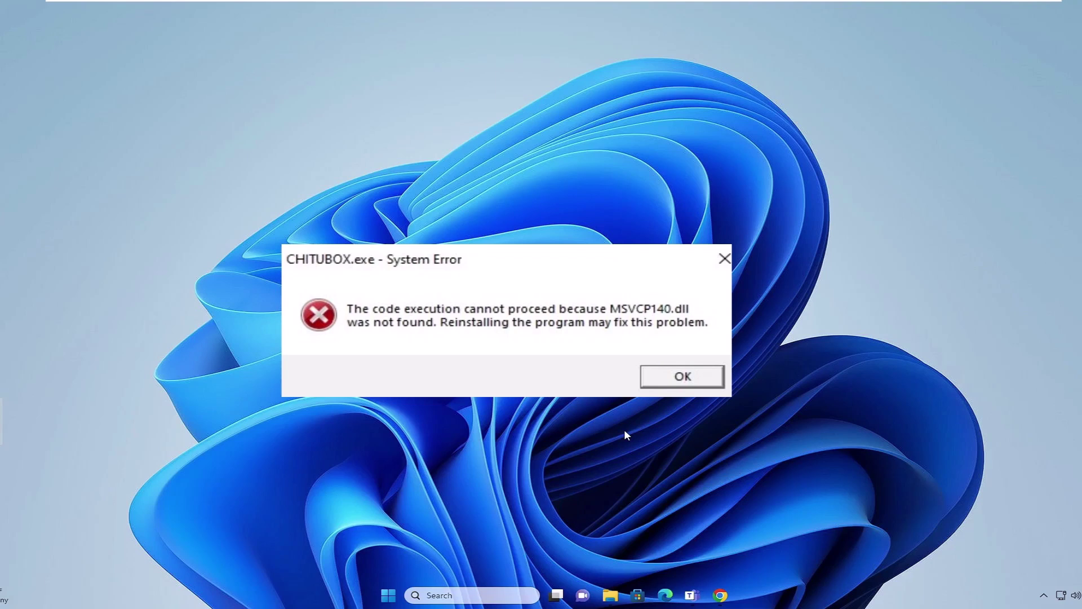
- Dismiss the missing-DLL error and search Google for 'msvcp140.dll download'
key("Return")
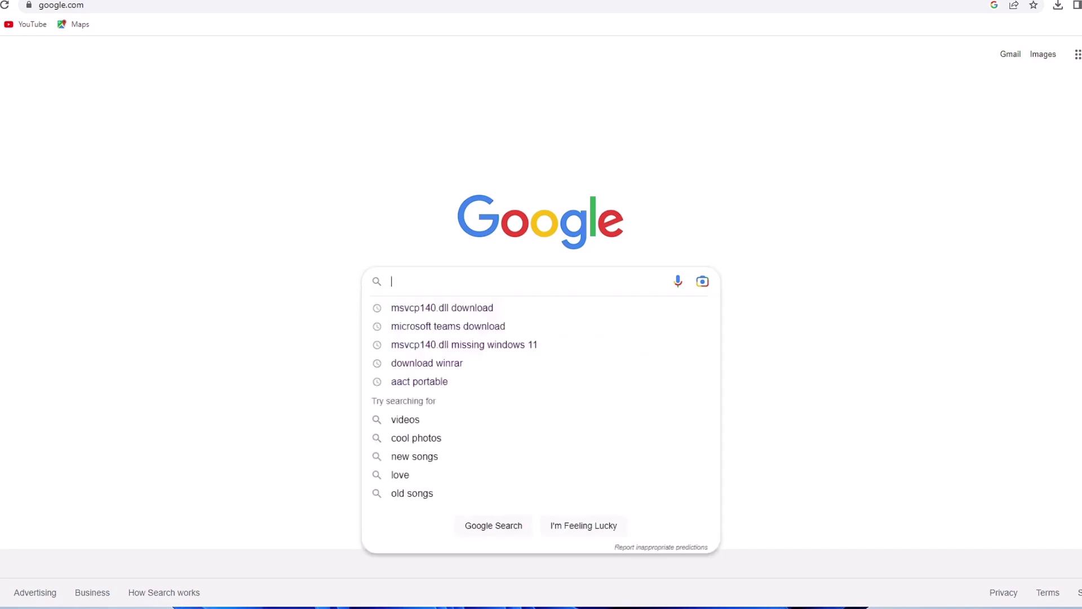
type("msvcp140.dll download")
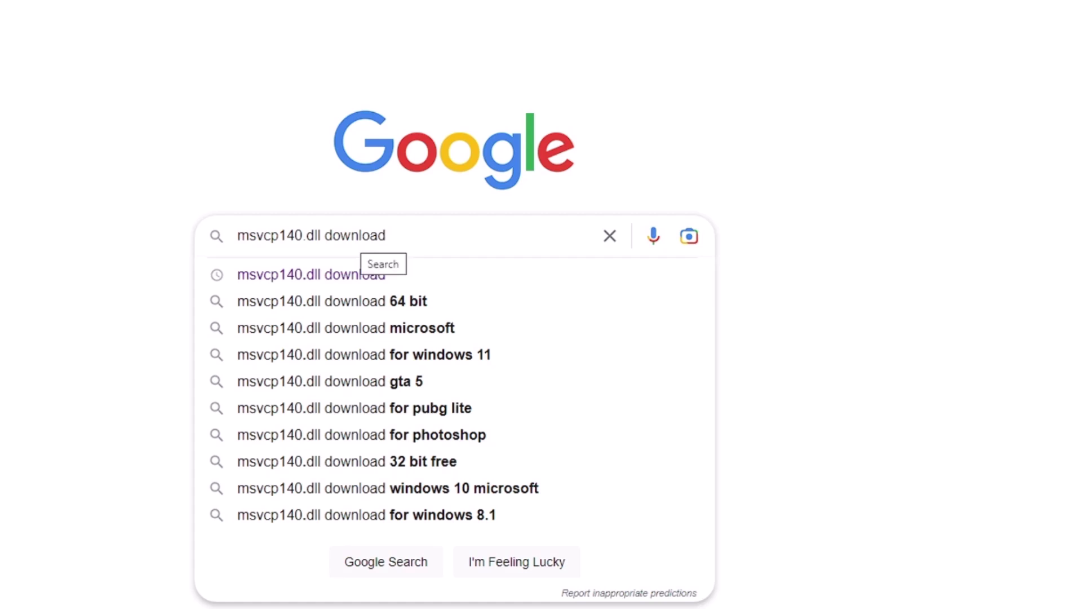
left_click(280, 235)
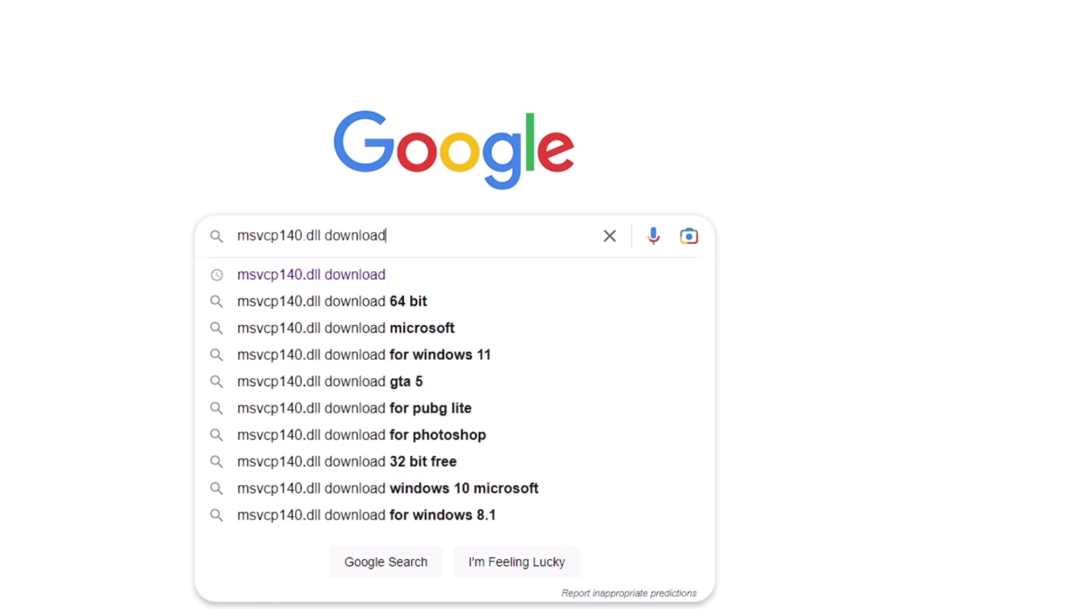
key("Return")
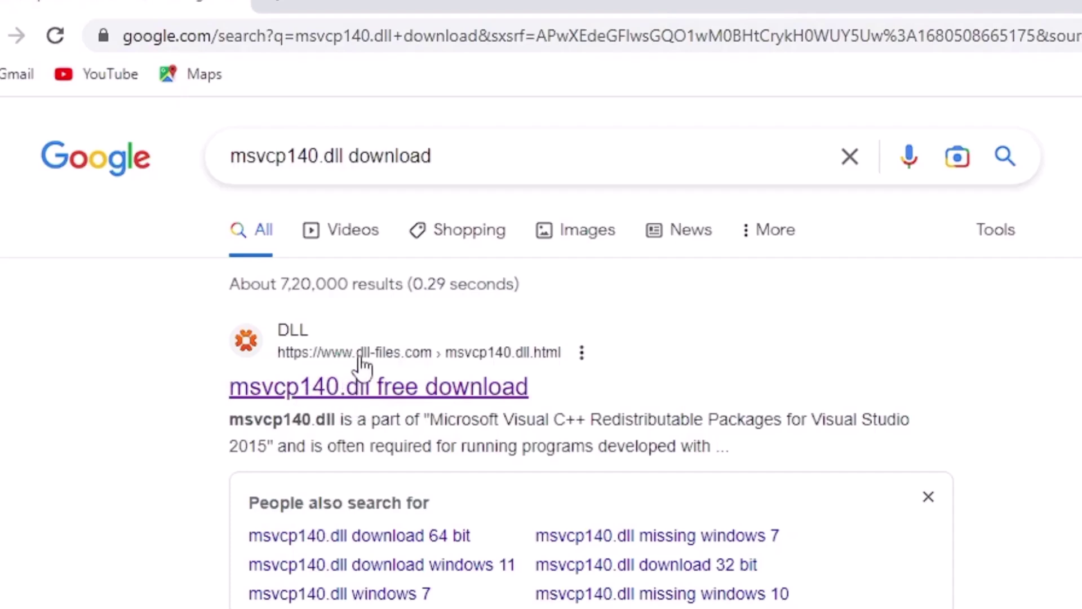
- Open the dll-files.com MSVCP140.DLL result, download its 32-bit zip, and show downloads in their folder
left_click(410, 385)
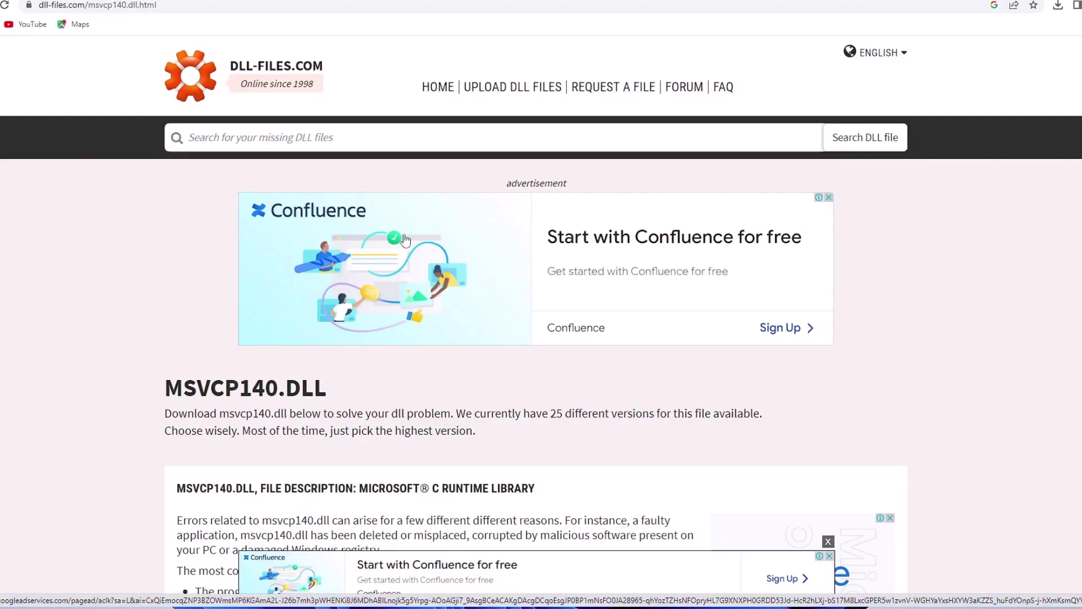
scroll(404, 241, "down", 4)
scroll(434, 242, "down", 5)
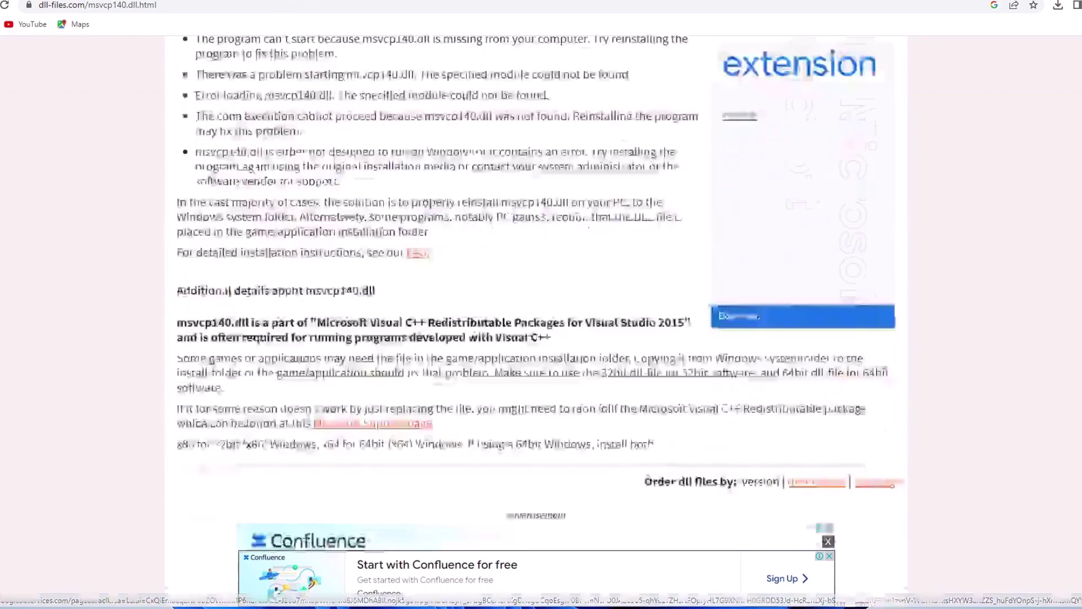
scroll(507, 195, "down", 5)
scroll(430, 249, "down", 3)
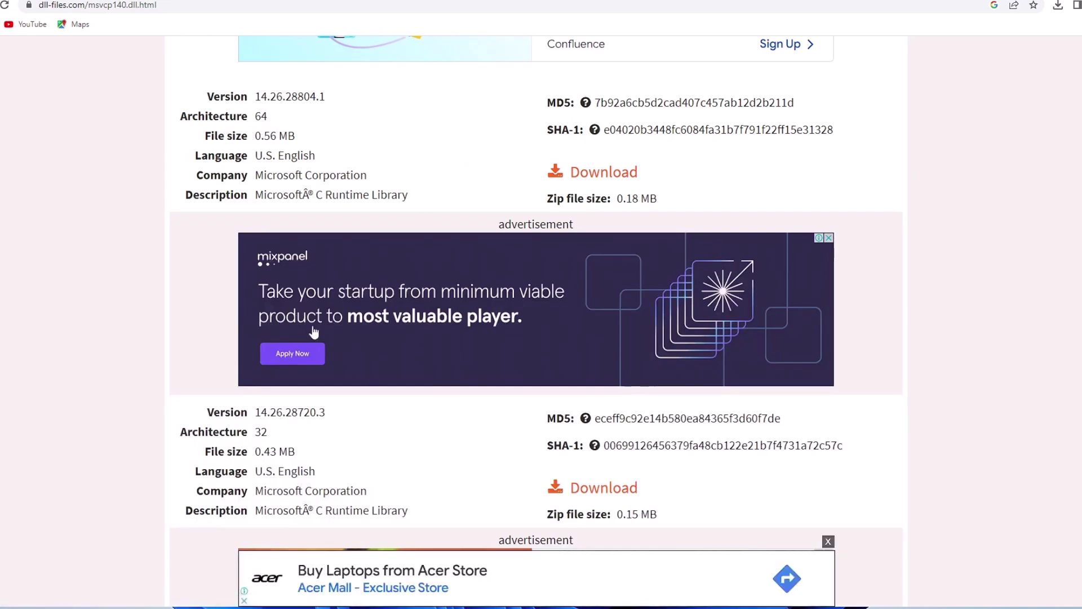
left_click(607, 177)
scroll(593, 254, "down", 3)
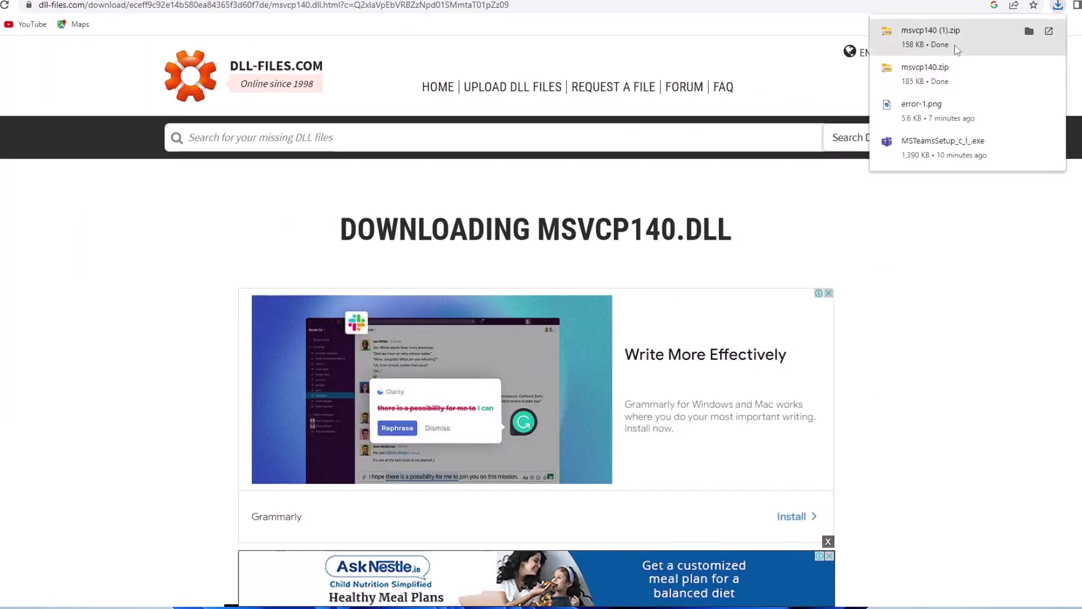
left_click(1029, 69)
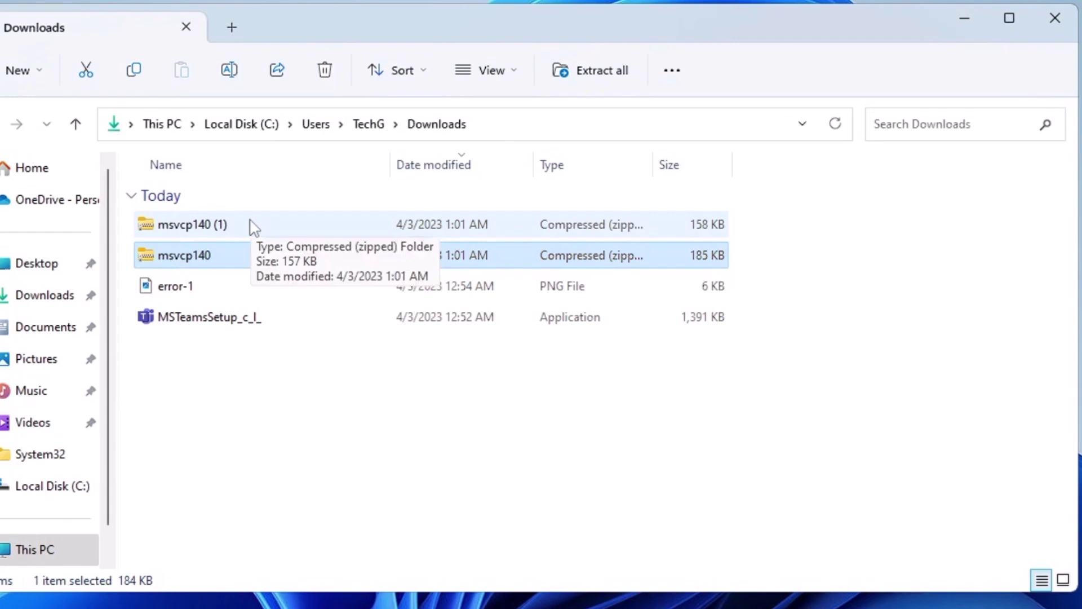
- Rename the msvcp140 zip to 'msvcp140 64 bit'
right_click(212, 263)
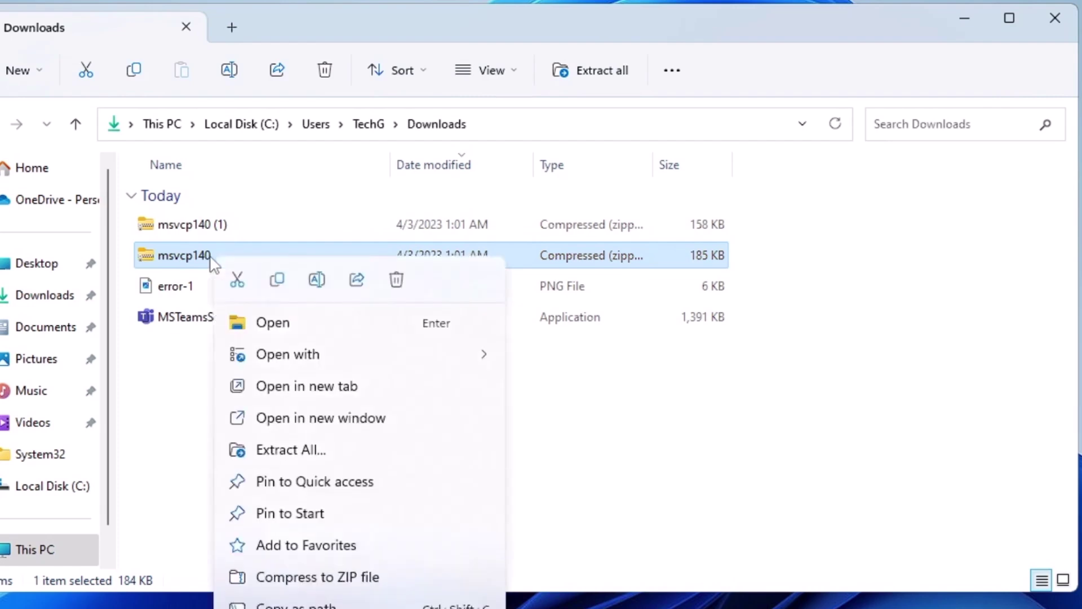
left_click(316, 280)
key("End")
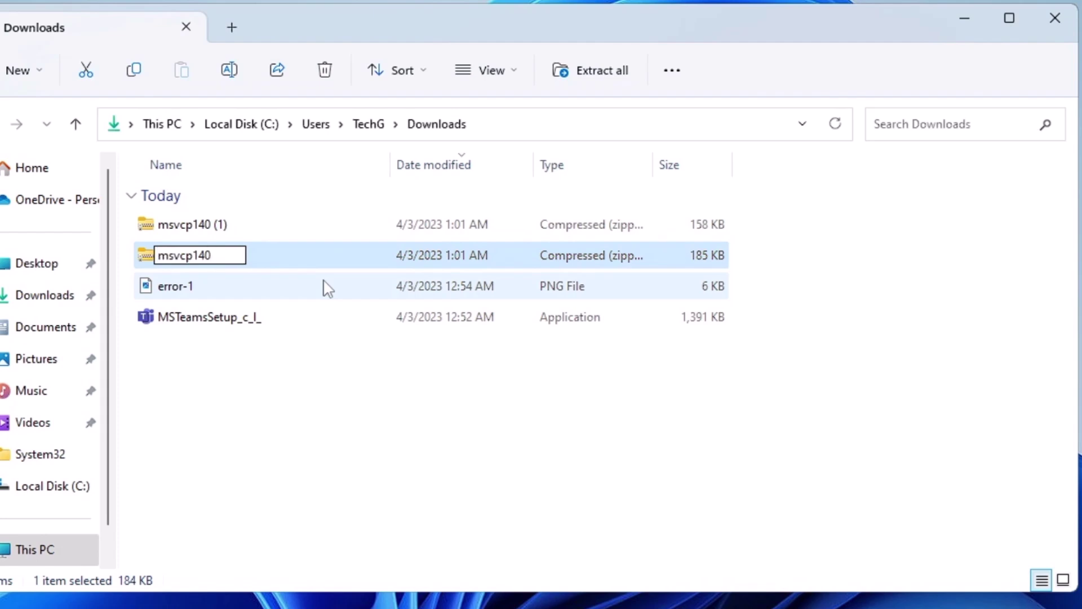
type("64 bit")
left_click(201, 386)
- Extract the msvcp140 64 bit zip and close the extracted folder window
right_click(232, 231)
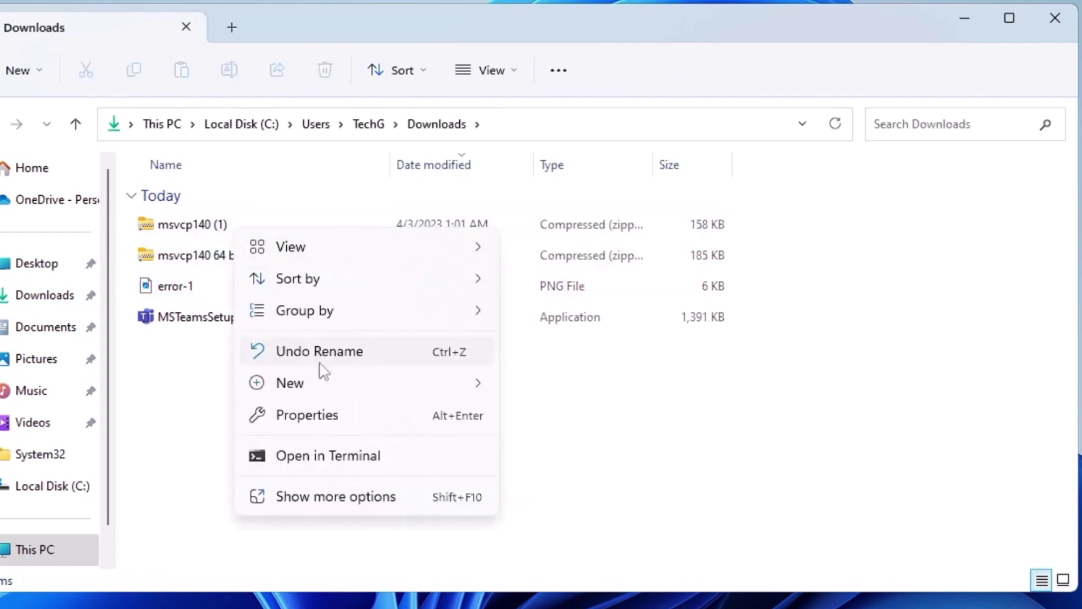
right_click(231, 265)
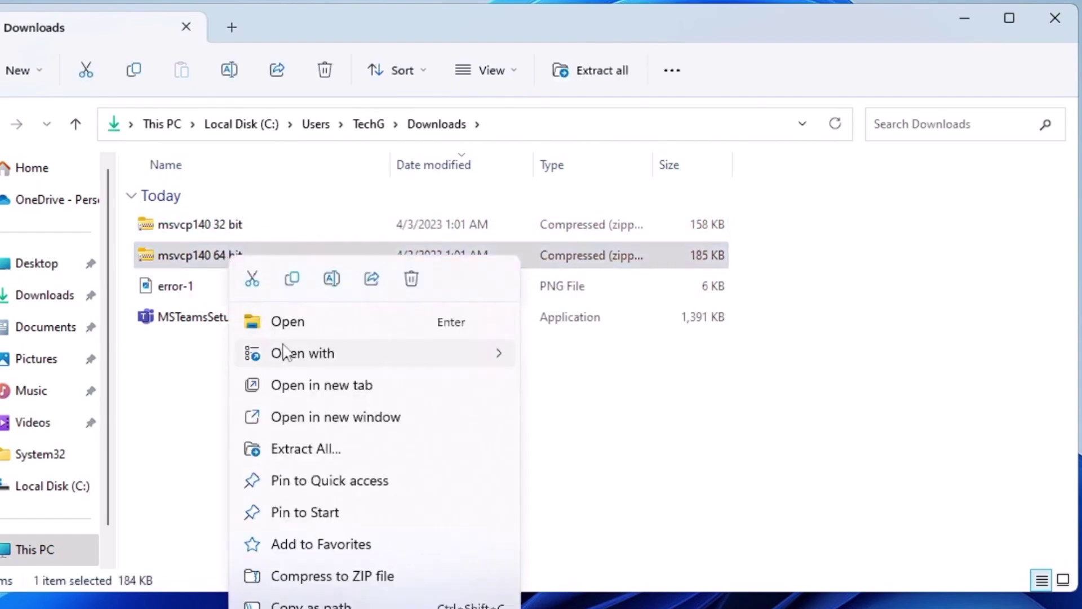
left_click(337, 441)
key("Return")
left_click(1067, 42)
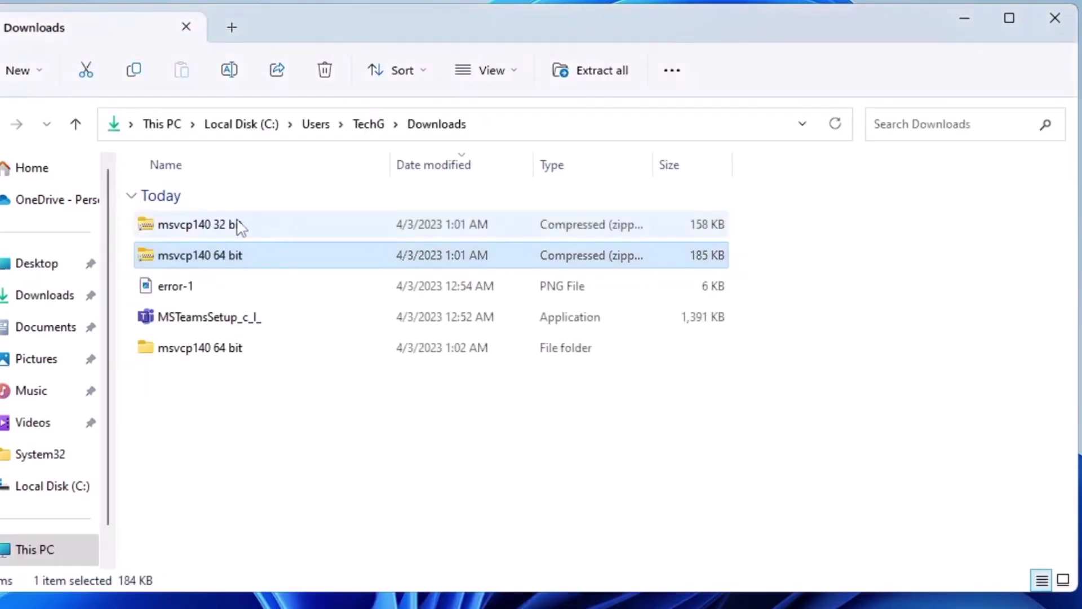
- Extract the msvcp140 32 bit zip and close the extracted folder window
left_click(239, 224)
right_click(239, 228)
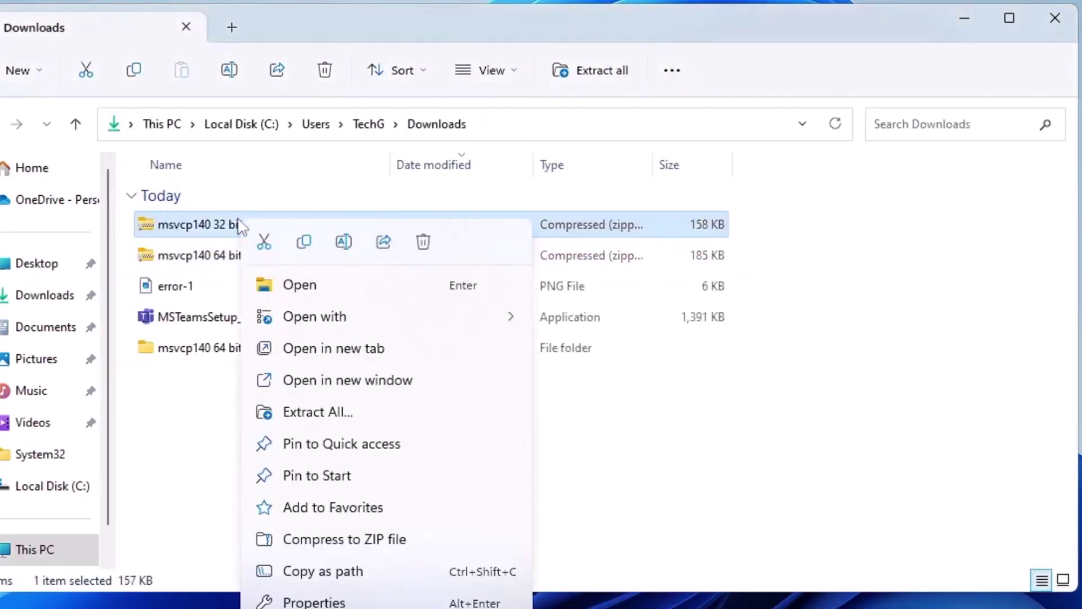
left_click(345, 416)
left_click(687, 545)
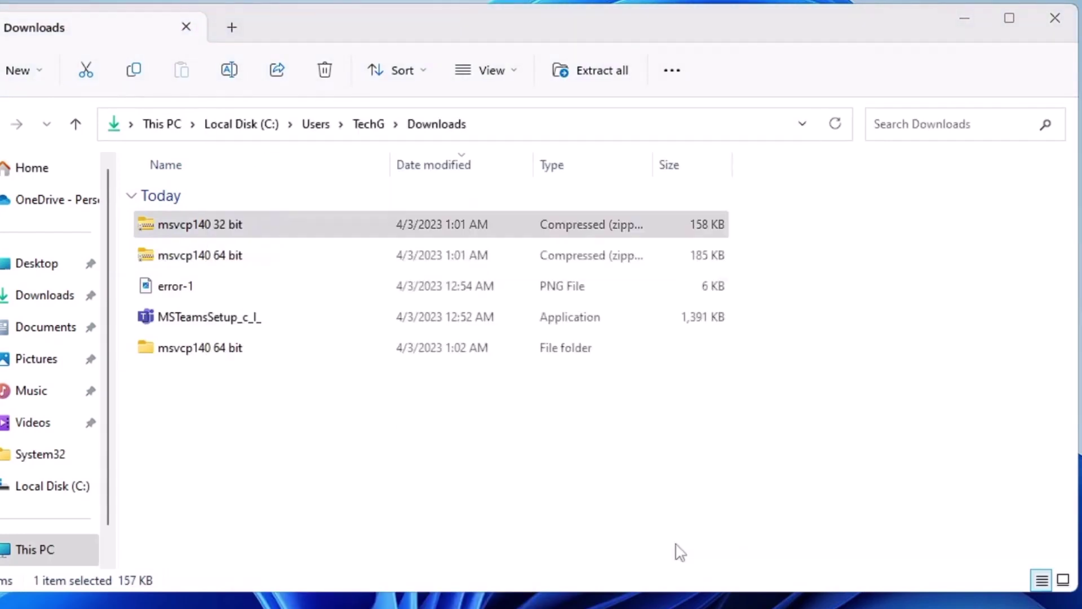
key("alt+F4")
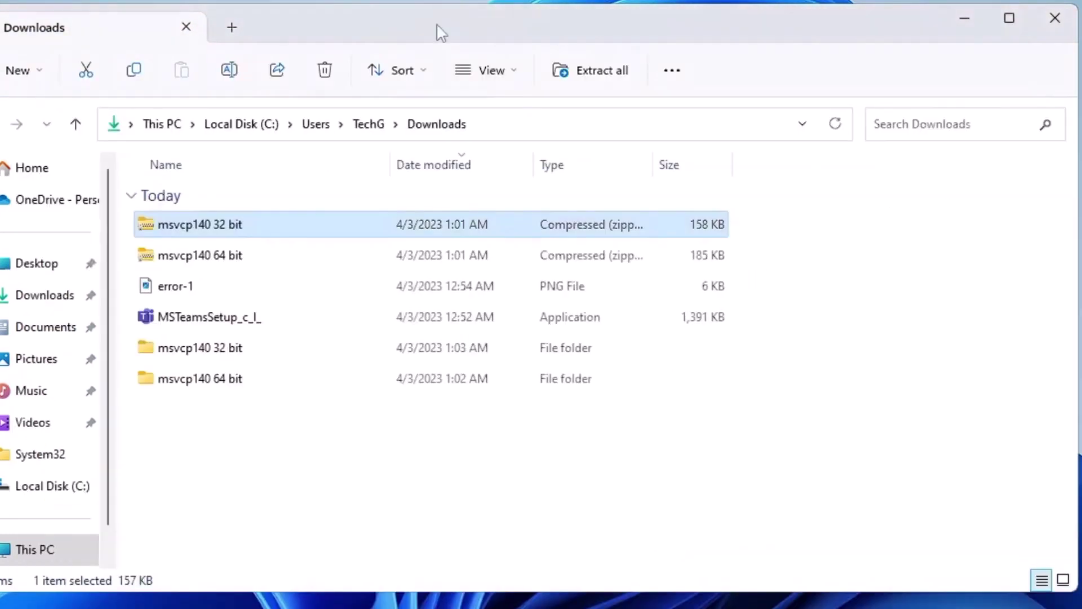
- Move the extracted msvcp140 64 bit and 32 bit folders onto the desktop
left_click(201, 347)
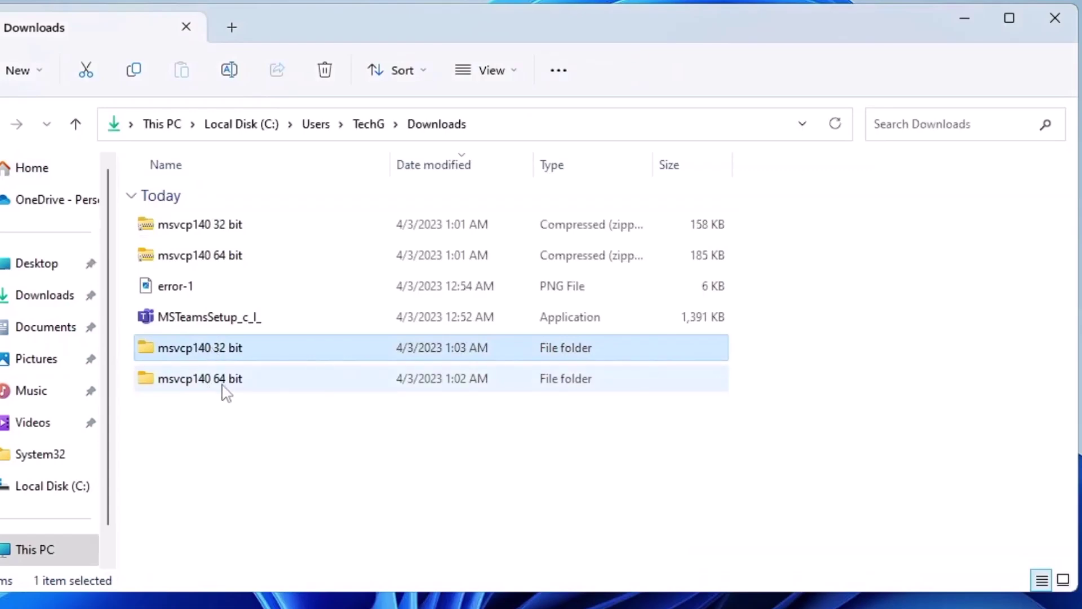
left_click_drag(224, 389, 93, 293)
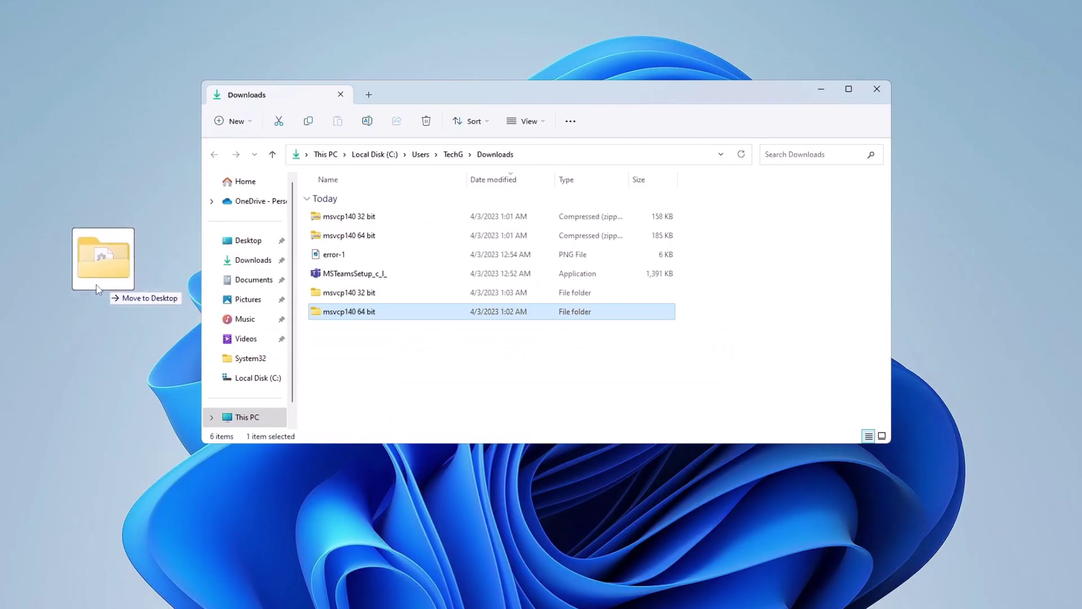
left_click_drag(348, 293, 119, 387)
key("super+d")
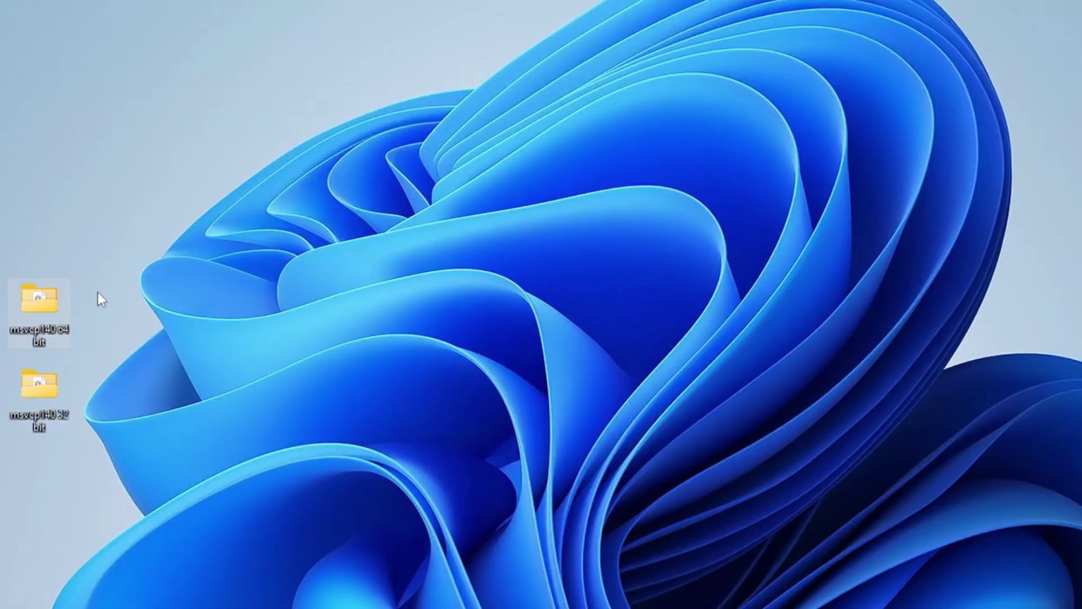
- Check msvcp140.dll inside the msvcp140 64 bit desktop folder
double_click(57, 304)
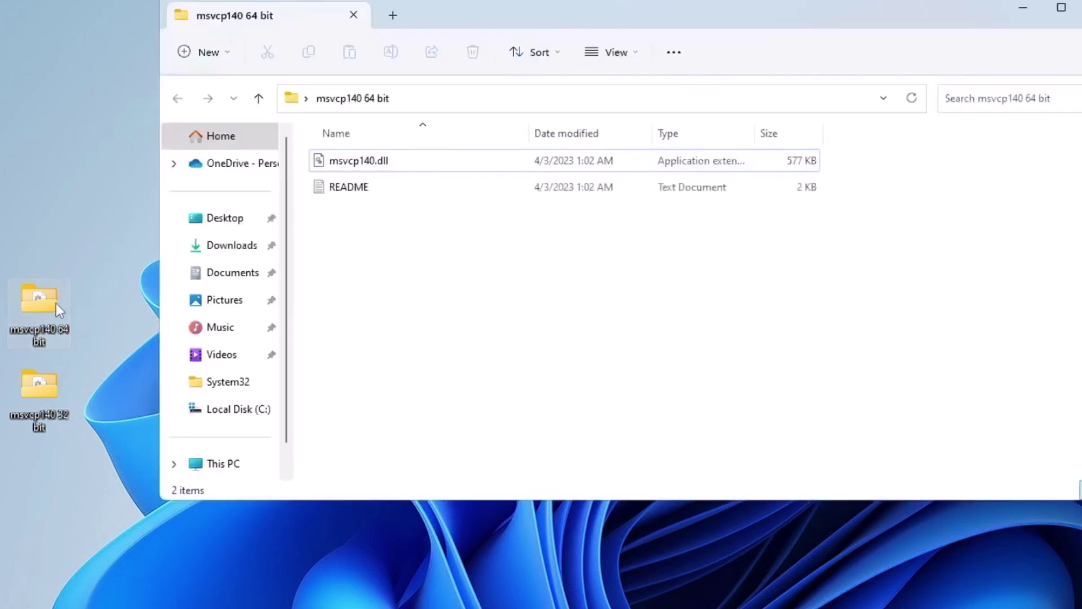
left_click(370, 172)
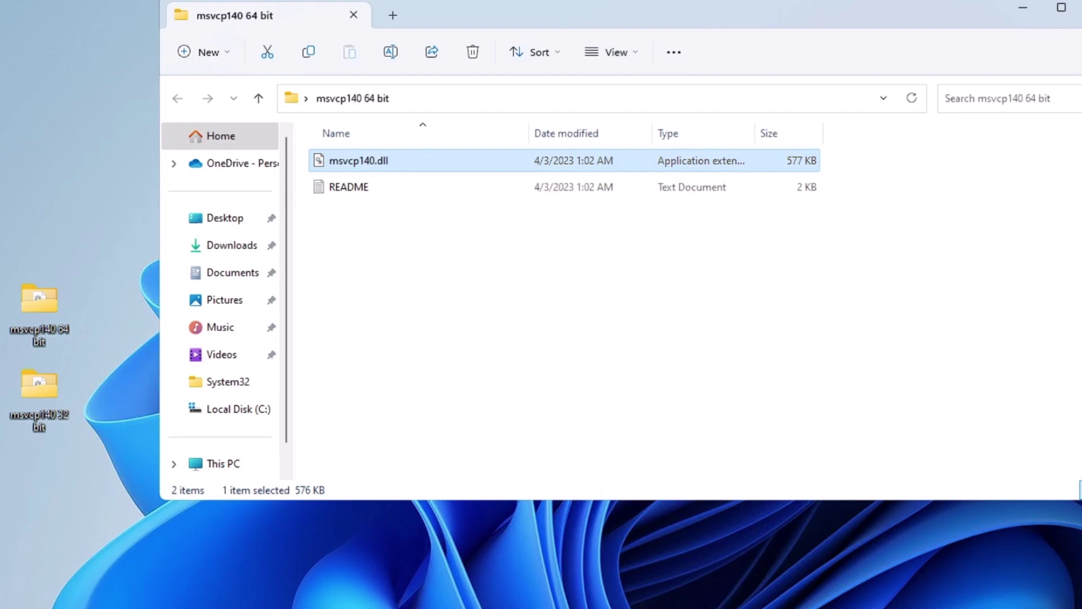
left_click(1081, 11)
- Open a new File Explorer window at C:\Windows\System32
key("super+e")
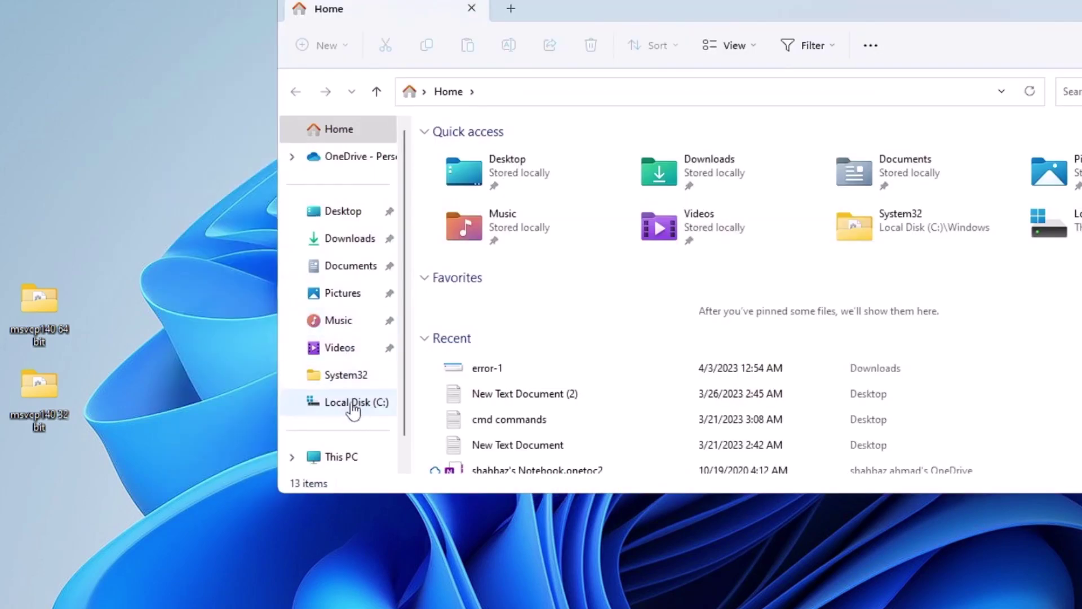
left_click(342, 458)
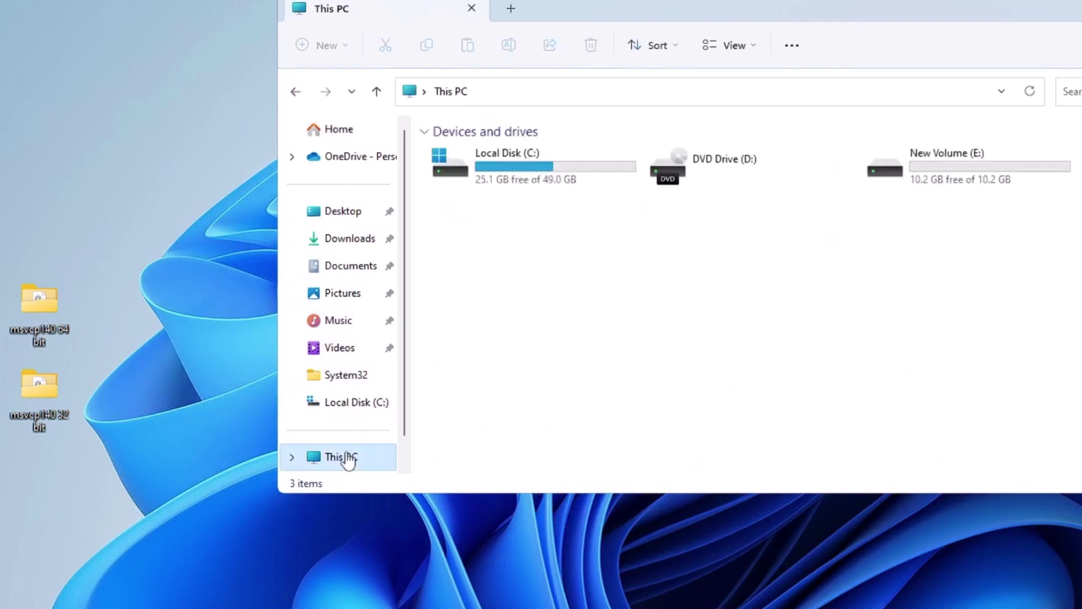
double_click(531, 167)
left_click(498, 260)
left_click(490, 289)
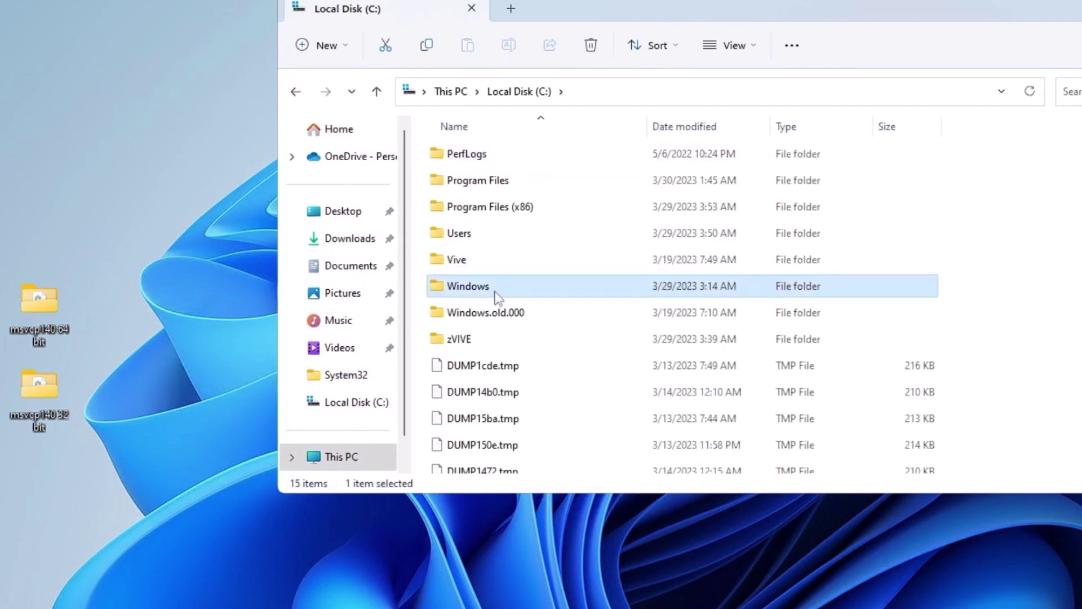
double_click(502, 292)
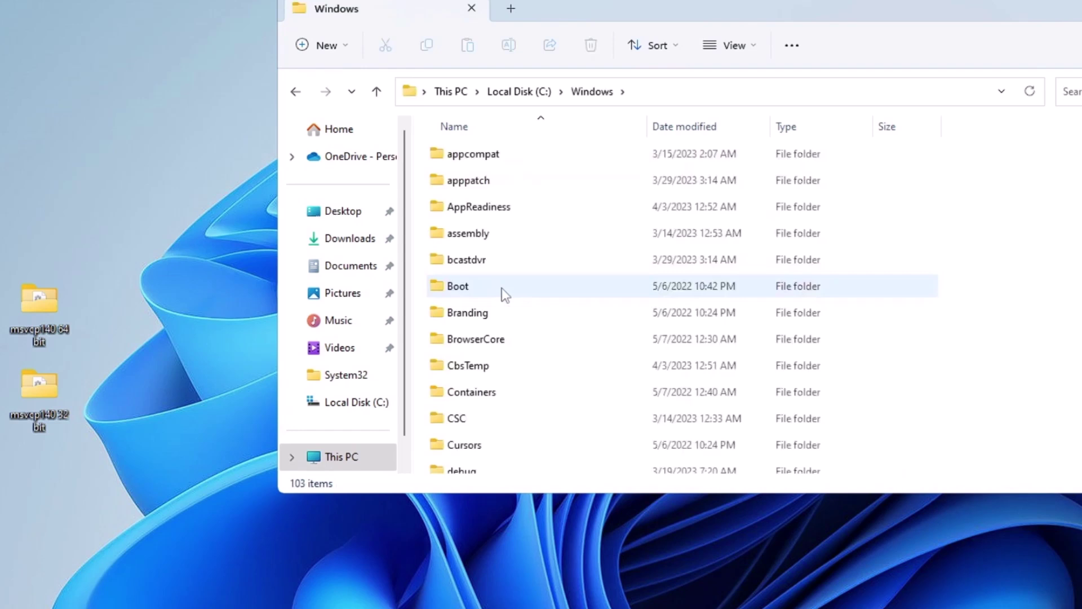
scroll(505, 295, "down", 2)
scroll(507, 296, "down", 3)
scroll(506, 294, "down", 3)
scroll(509, 299, "down", 4)
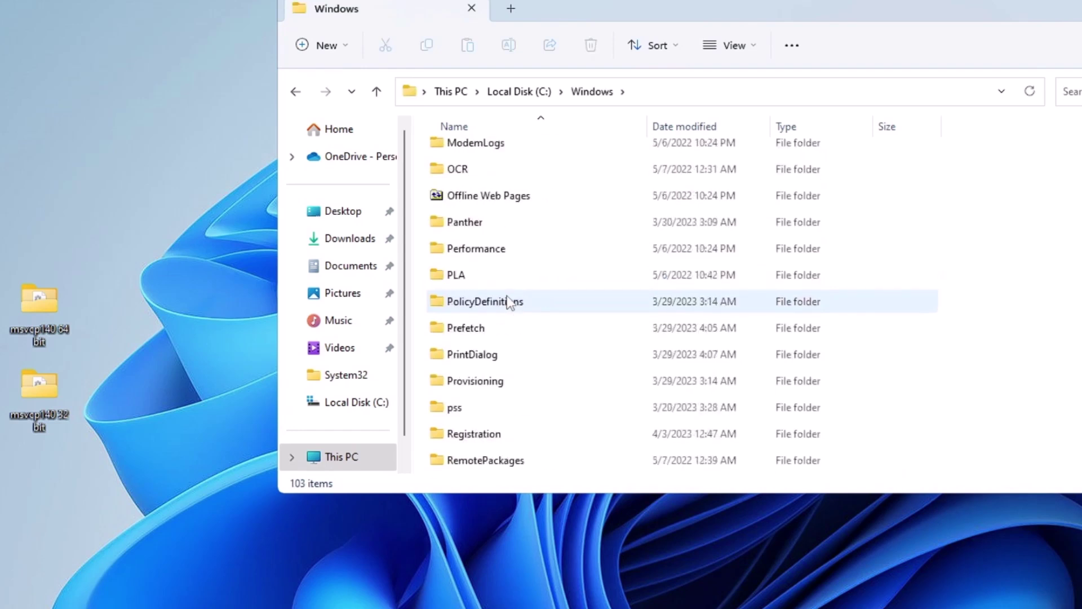
scroll(508, 296, "down", 3)
scroll(508, 296, "down", 2)
scroll(507, 297, "down", 3)
scroll(508, 296, "down", 2)
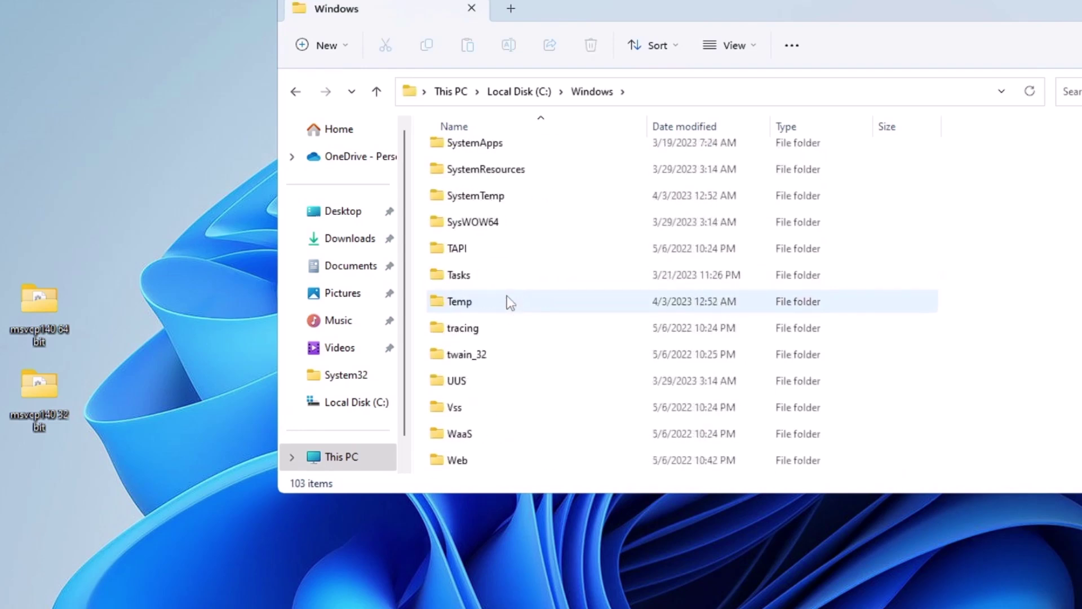
scroll(506, 298, "up", 3)
left_click(488, 338)
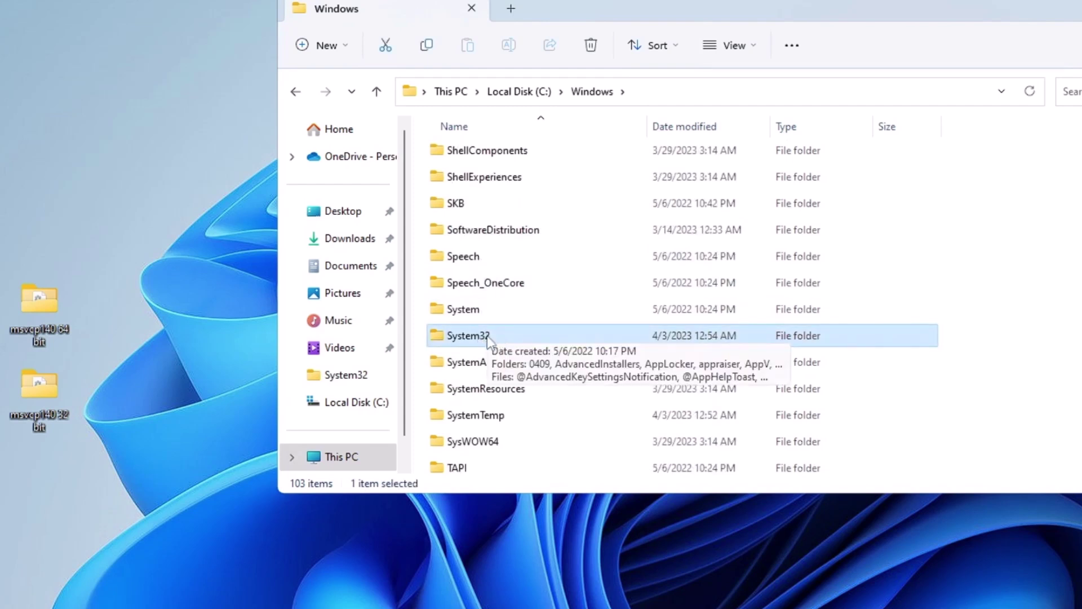
double_click(487, 339)
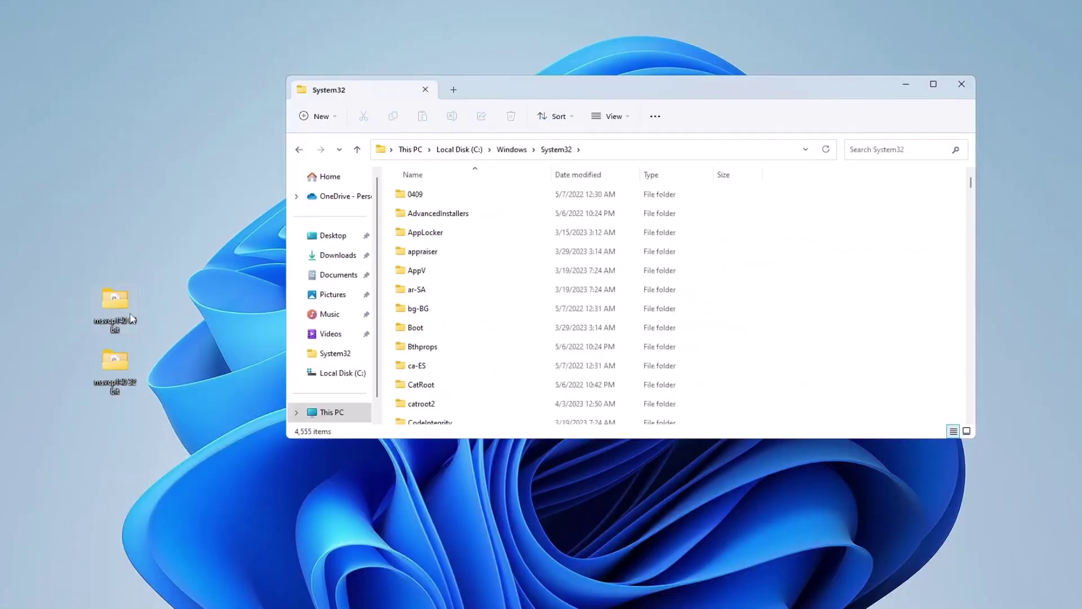
- Place the System32 window and the msvcp140 64 bit folder window side by side
left_click_drag(122, 315, 615, 46)
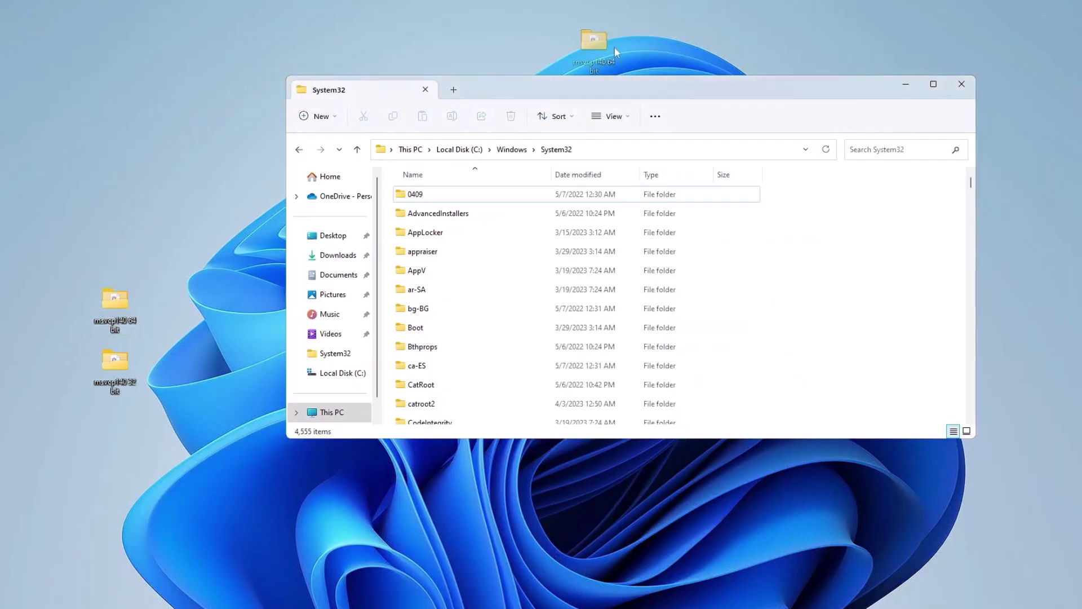
left_click_drag(693, 90, 399, 91)
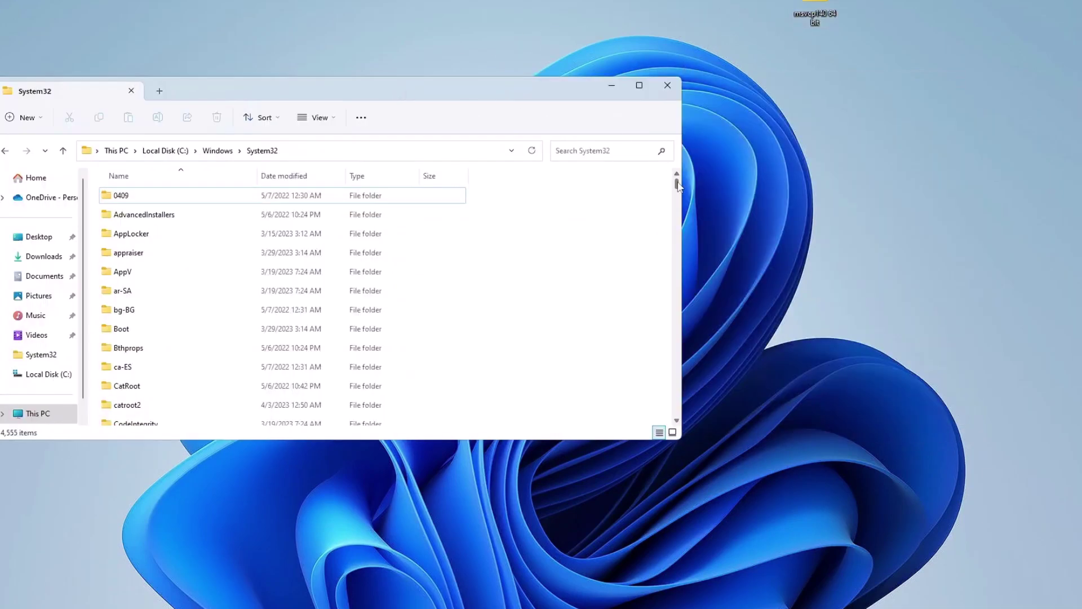
left_click_drag(682, 199, 511, 188)
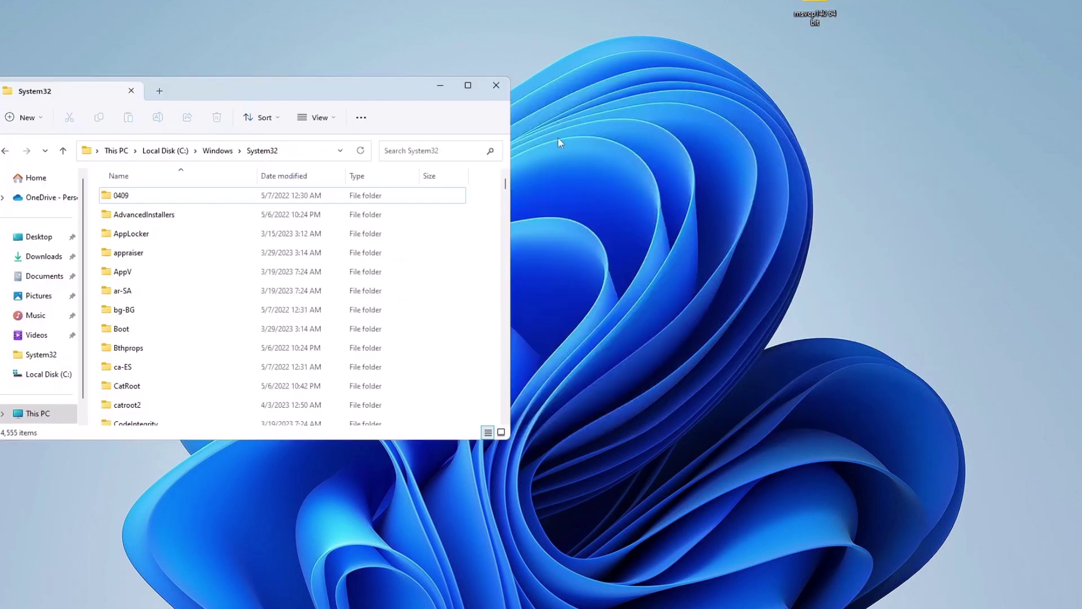
double_click(814, 55)
left_click_drag(434, 104, 959, 104)
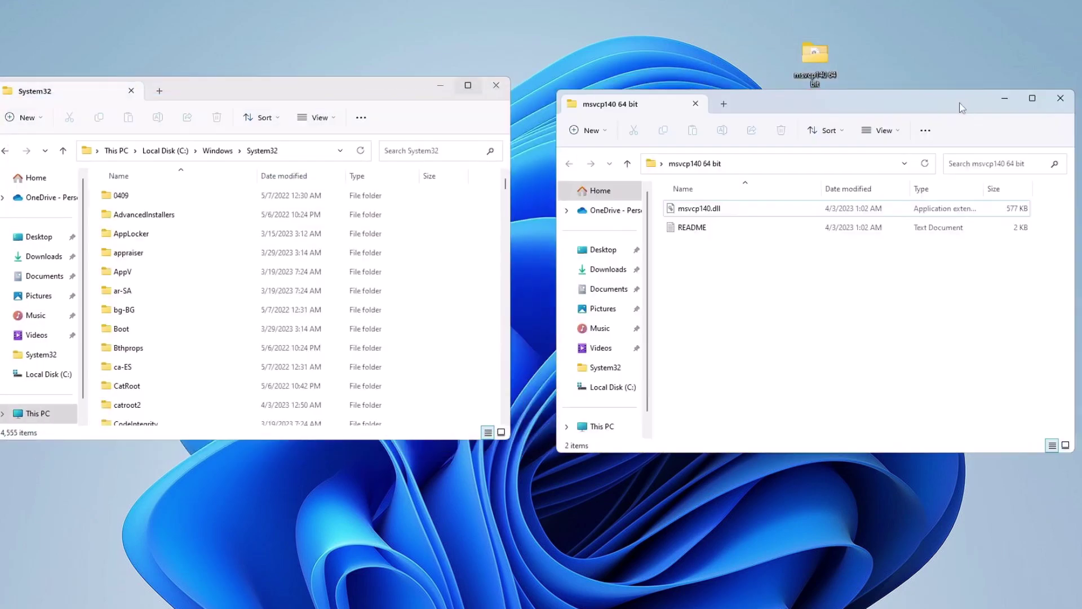
- Drag msvcp140.dll into System32, replacing the existing file with administrator permission
mouse_move(695, 210)
left_mouse_down()
mouse_move(270, 287)
mouse_move(479, 333)
left_mouse_up()
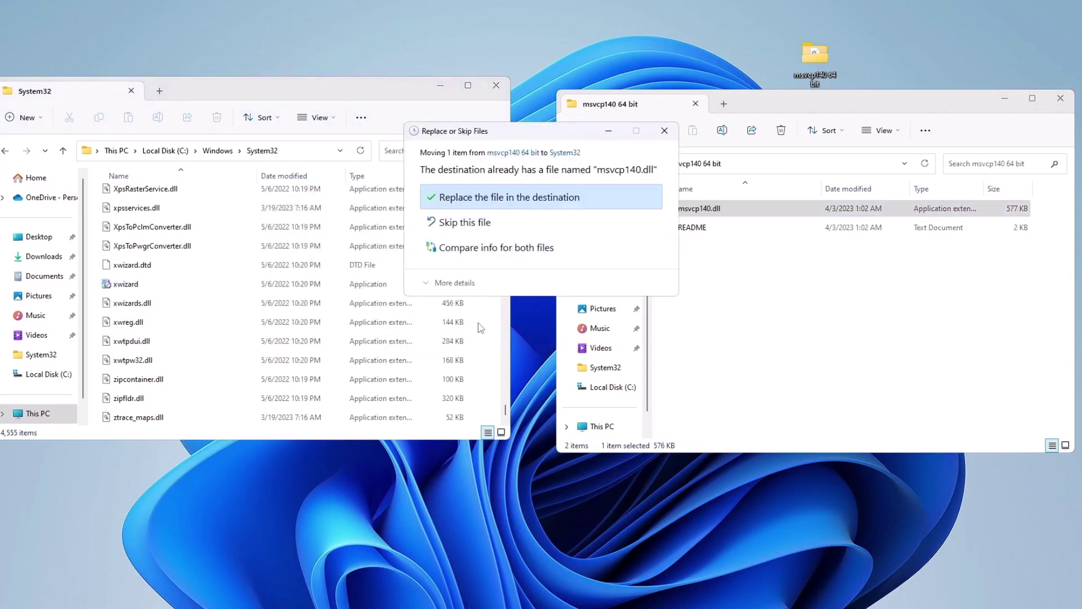
left_click(476, 200)
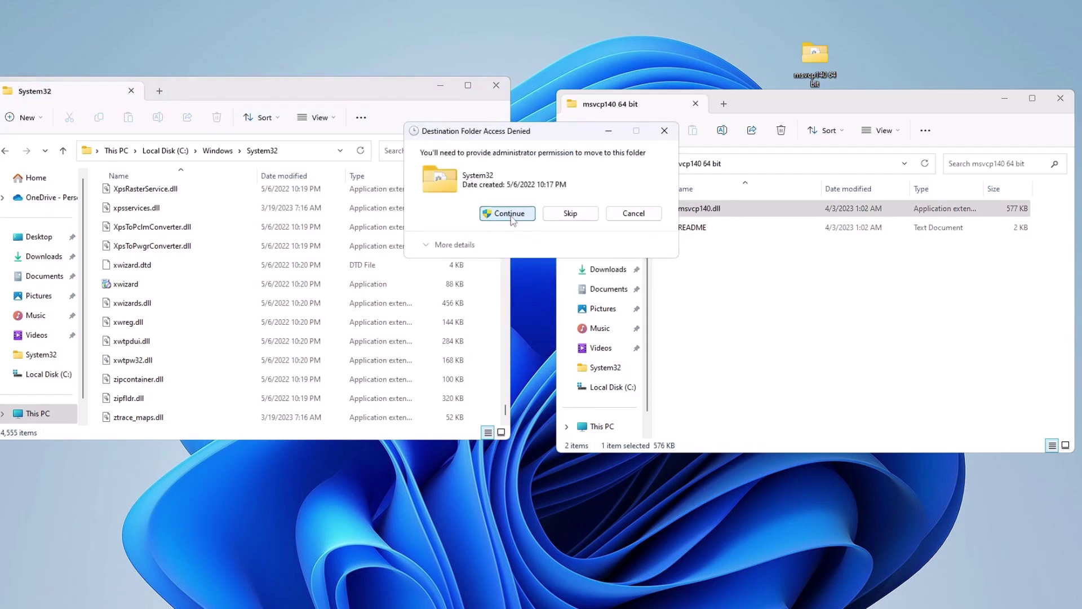
left_click(510, 215)
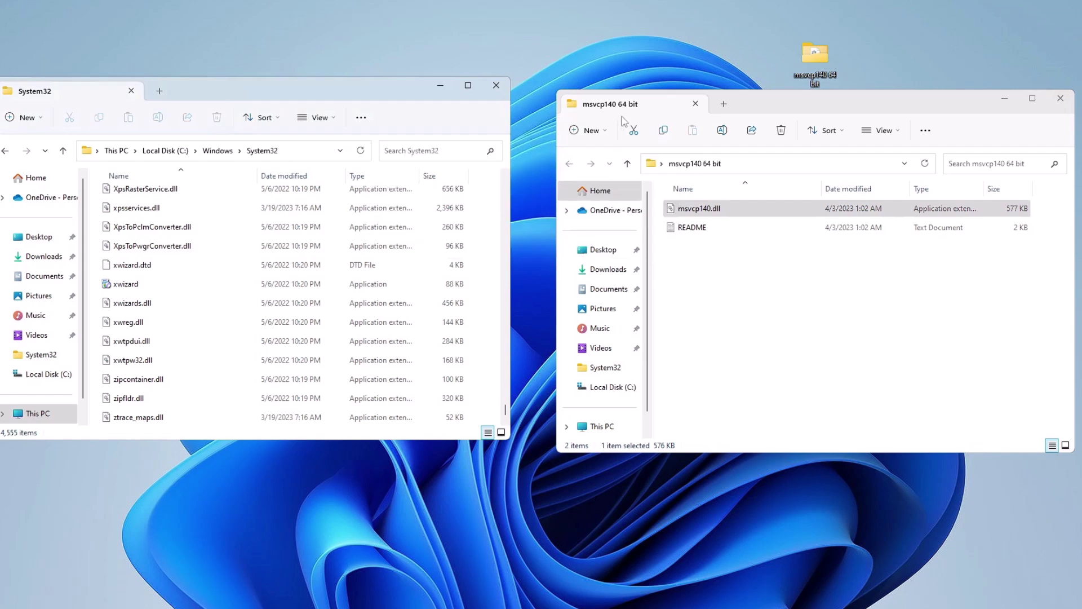
- Close the 64-bit folder window and open C:\Windows\SysWOW64 beside the msvcp140 32 bit folder
left_click(1060, 99)
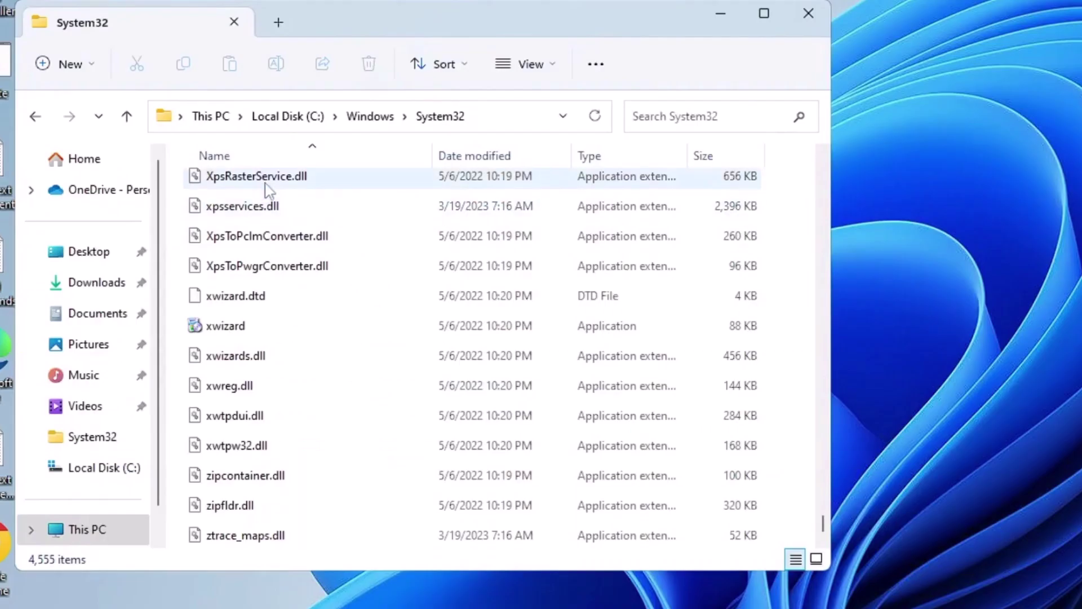
left_click(35, 117)
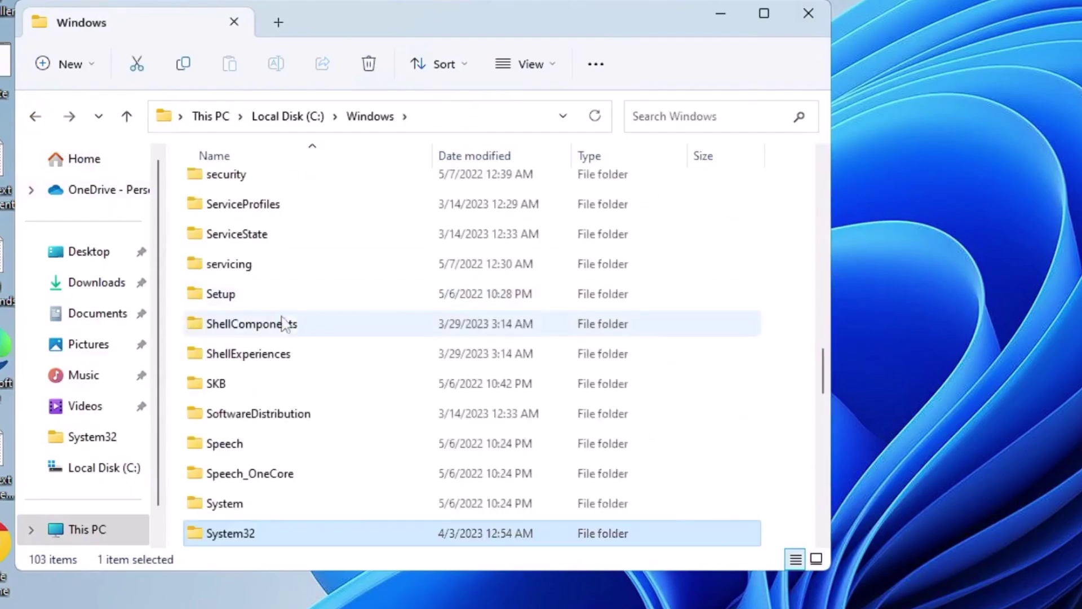
scroll(302, 334, "down", 2)
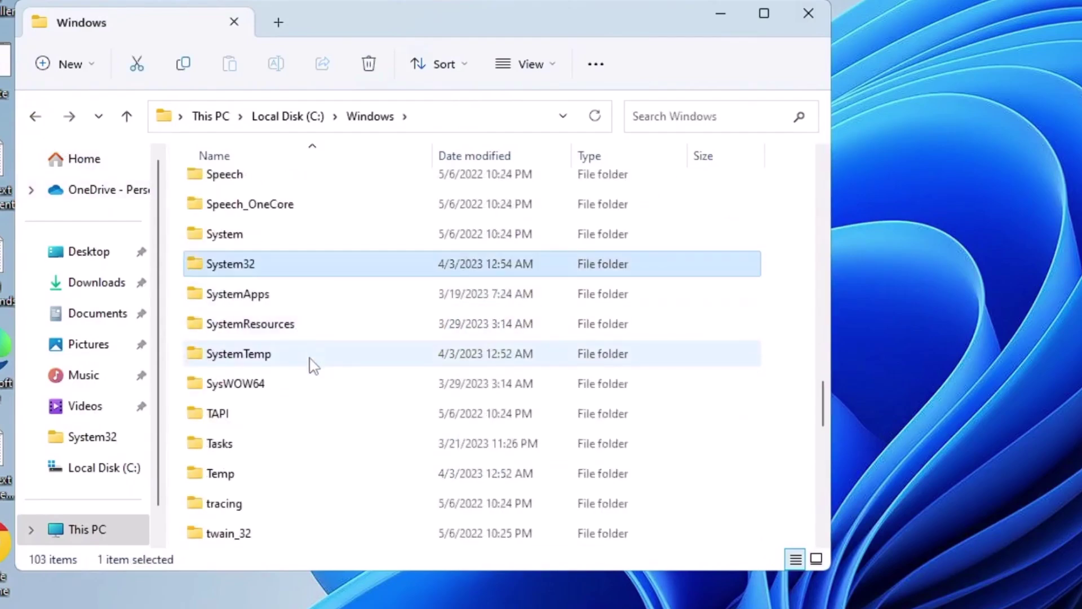
left_click(258, 391)
scroll(245, 465, "up", 2)
double_click(252, 534)
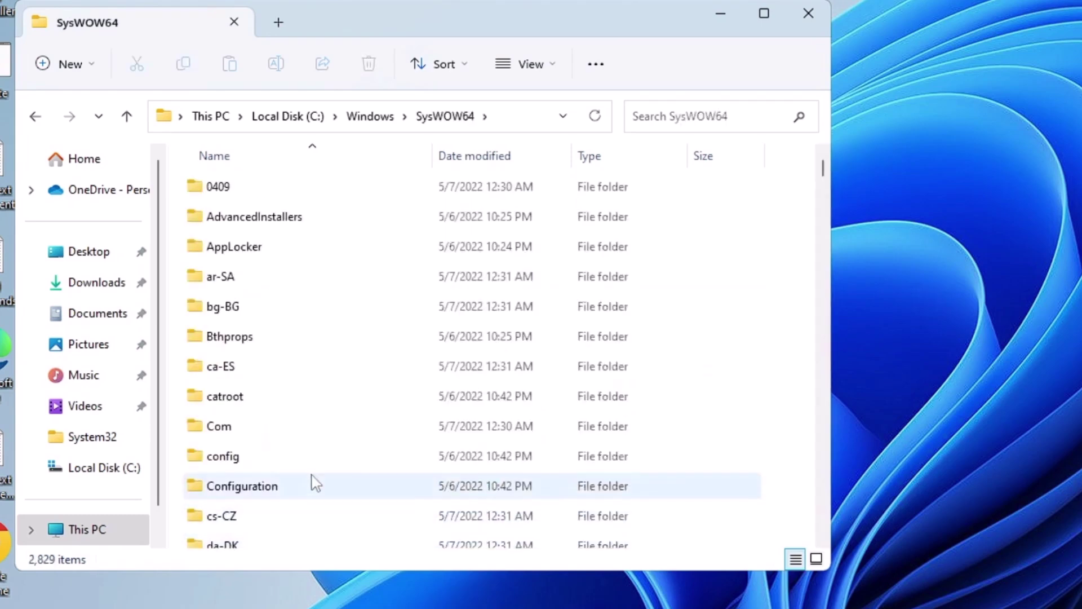
left_click_drag(456, 16, 653, 25)
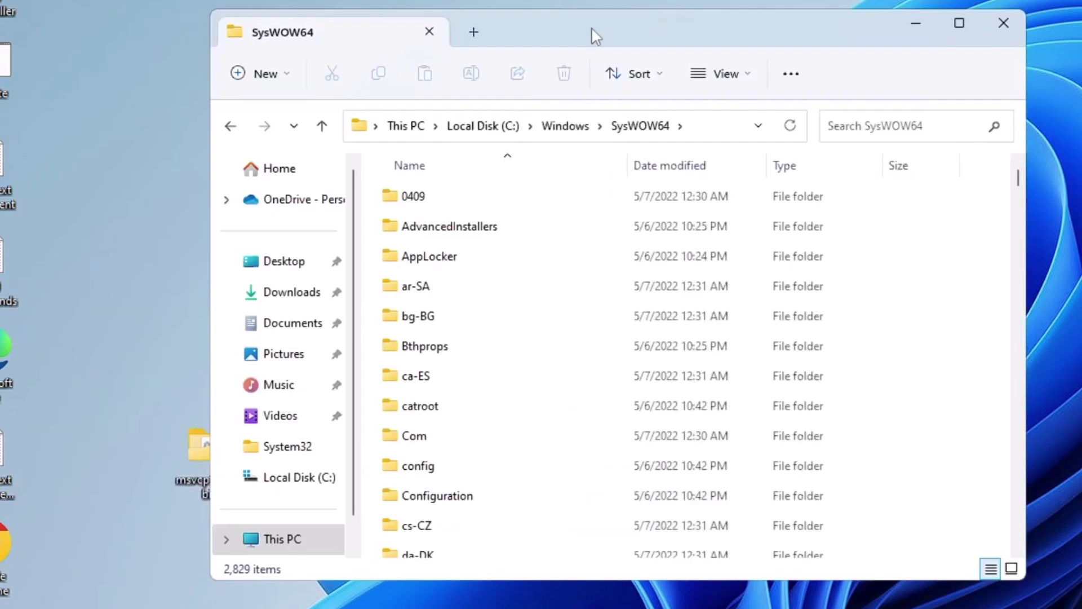
left_click_drag(199, 447, 169, 172)
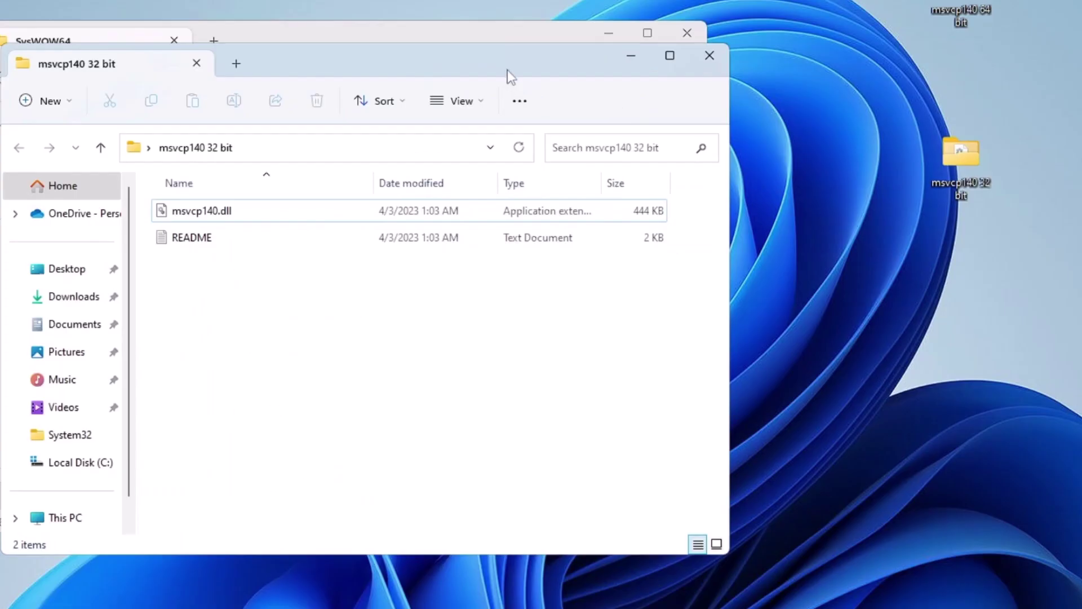
- Drag the 32-bit msvcp140.dll into SysWOW64 with administrator permission, then close the SysWOW64 window
left_click_drag(507, 70, 711, 63)
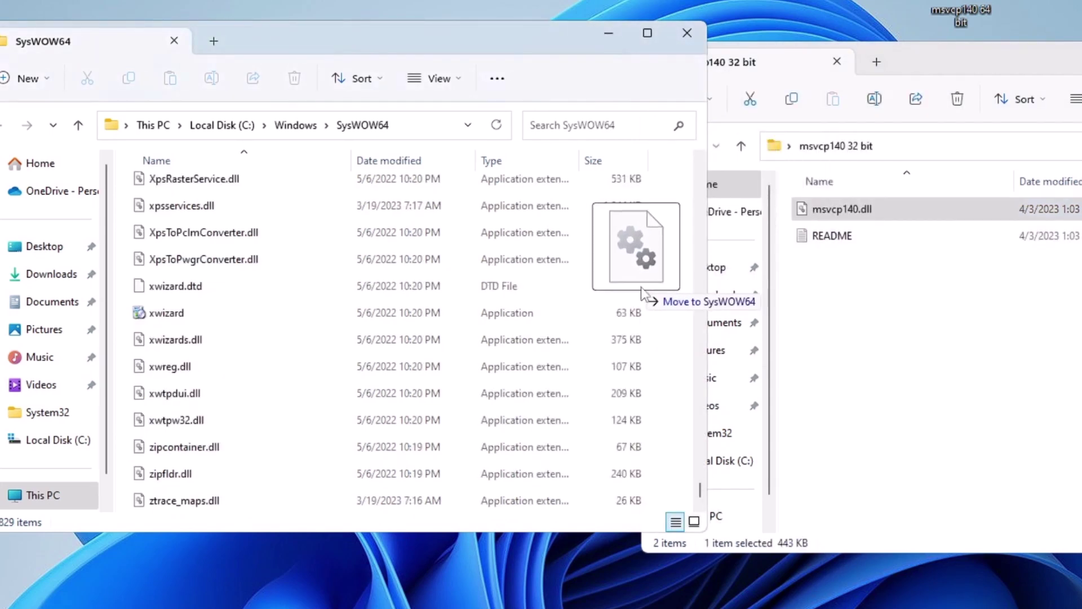
left_click_drag(860, 215, 651, 326)
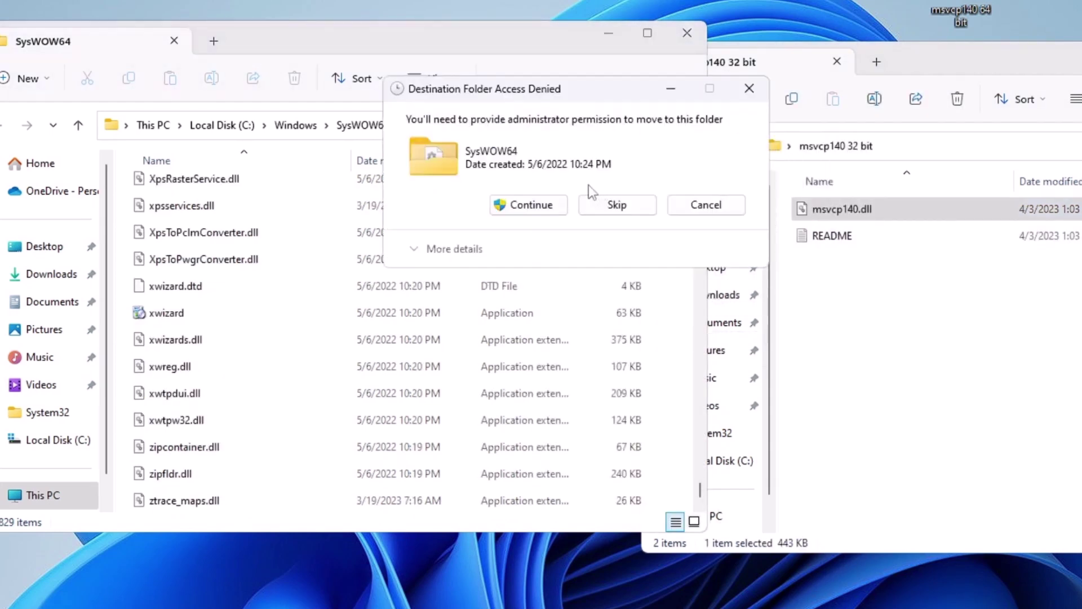
left_click(531, 206)
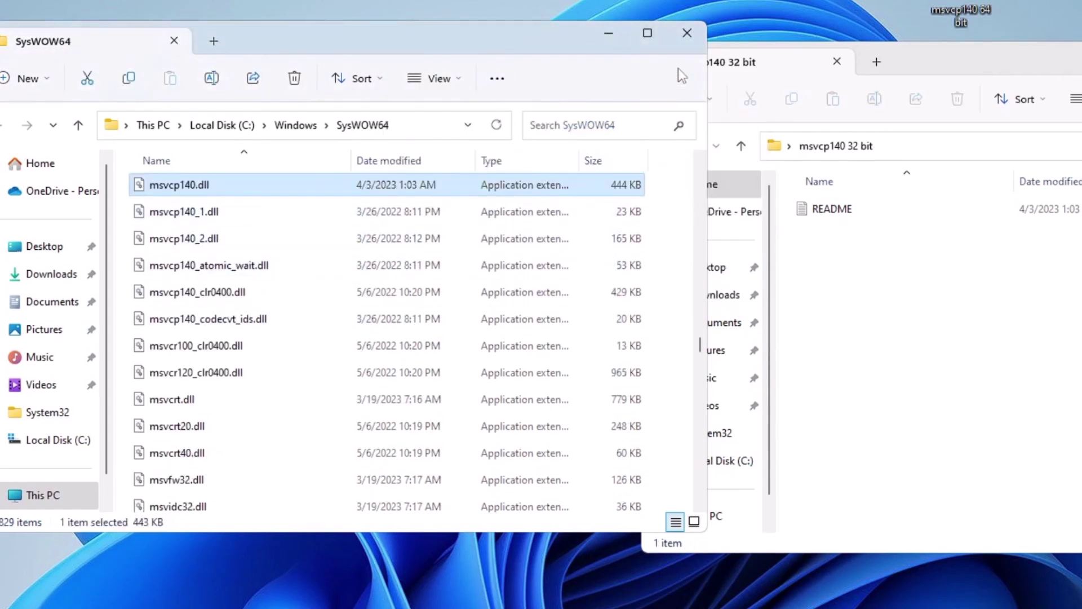
left_click(688, 35)
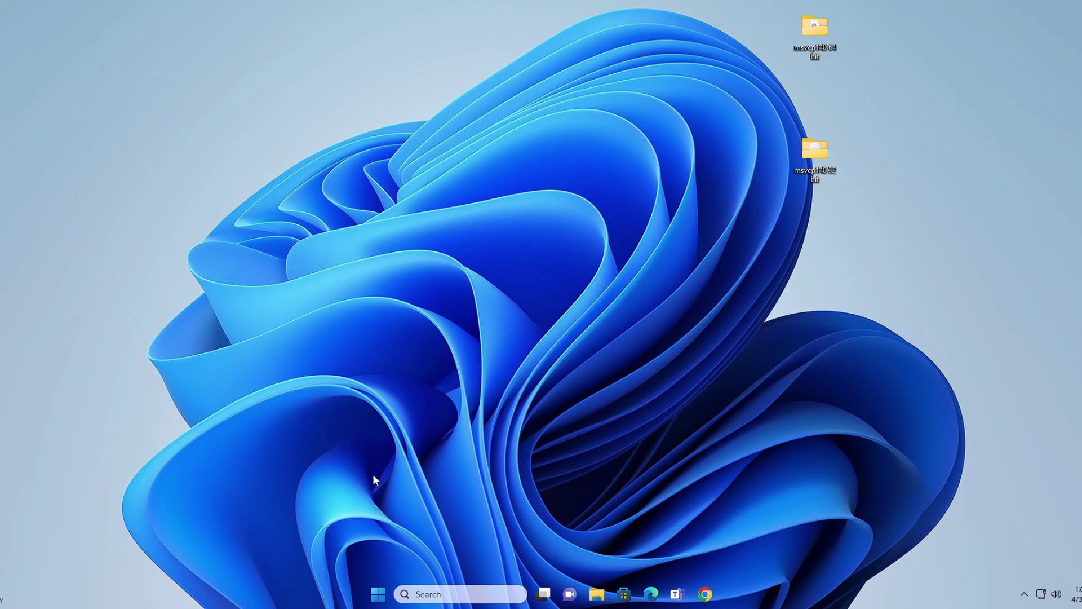
- Run appwiz.cpl from the taskbar search box
left_click(440, 593)
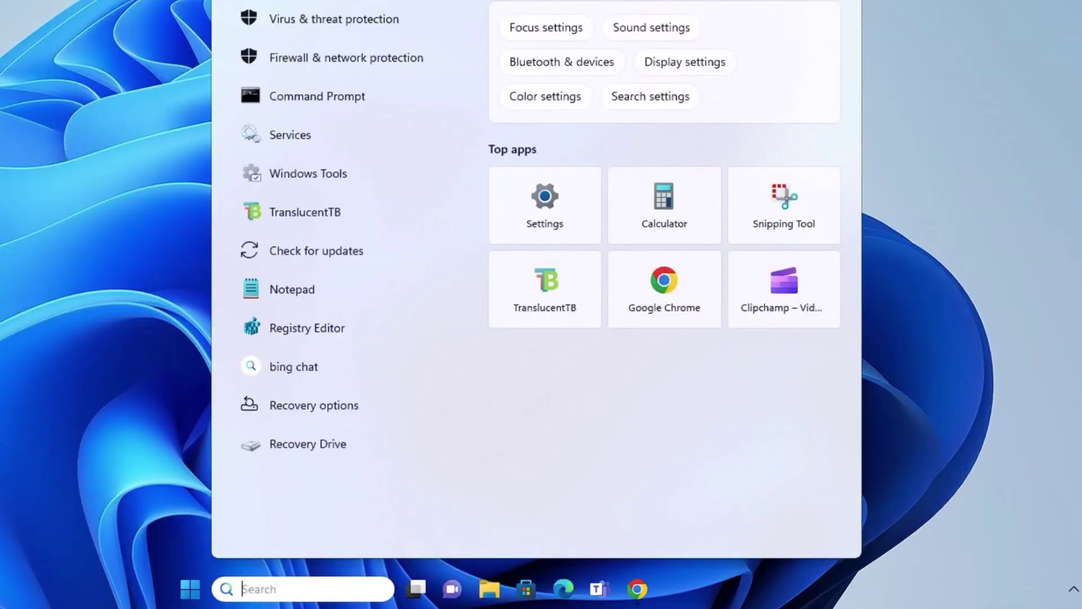
type("ap")
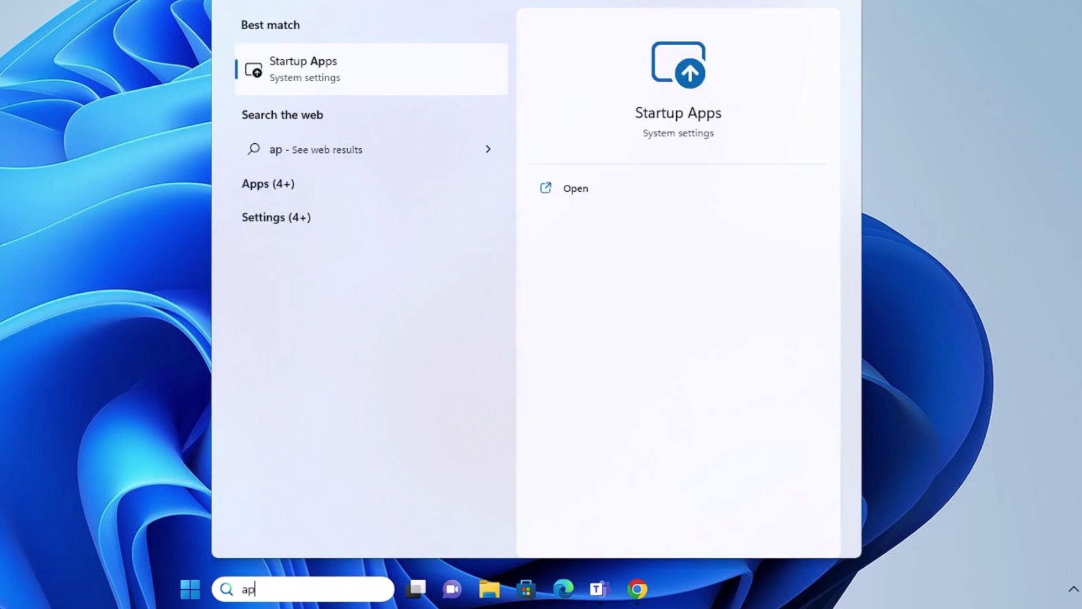
type("pwiz.")
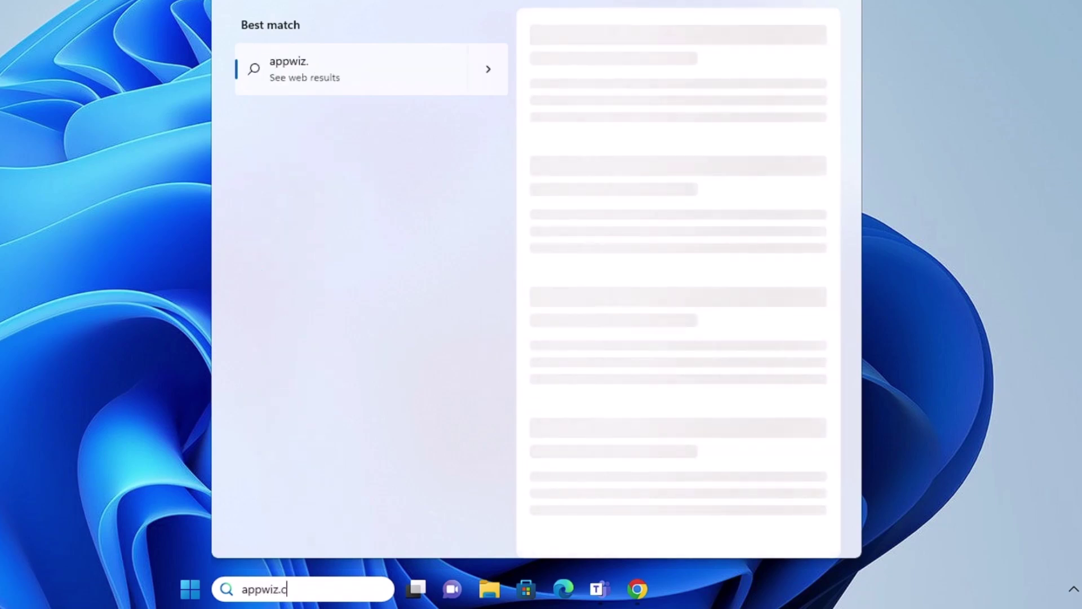
type("cpl")
key("Return")
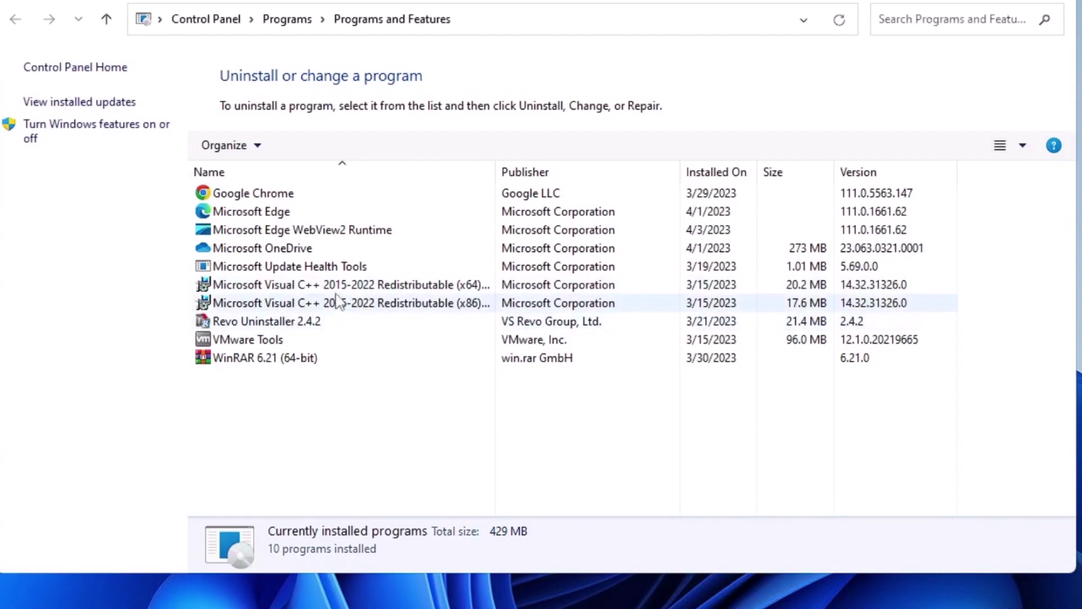
- Choose Change > Repair on the Visual C++ 2015-2022 Redistributable (x64) and approve the UAC prompt
left_click(336, 286)
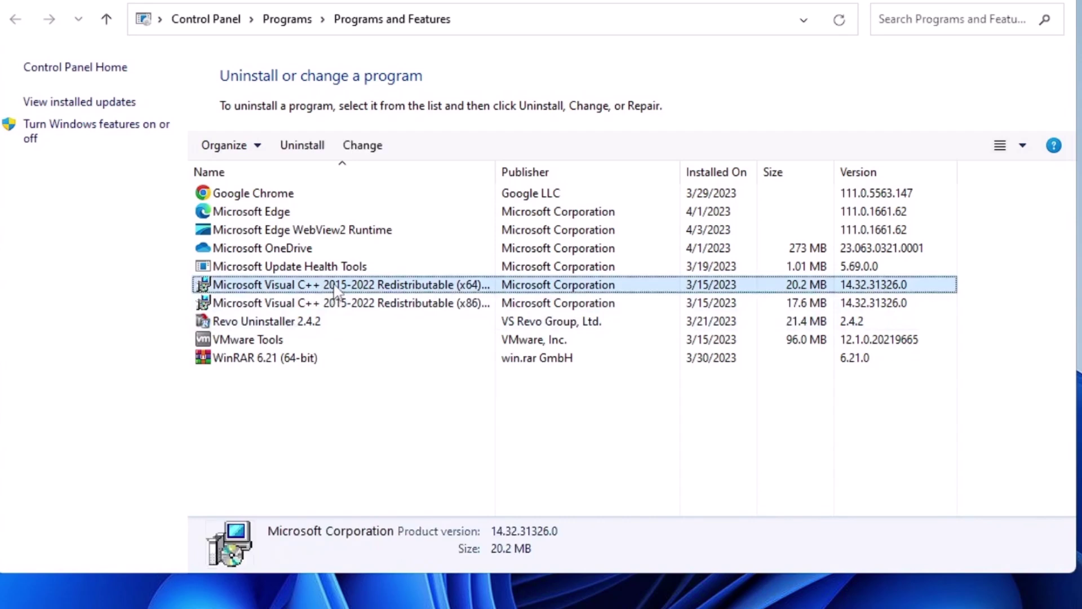
right_click(337, 290)
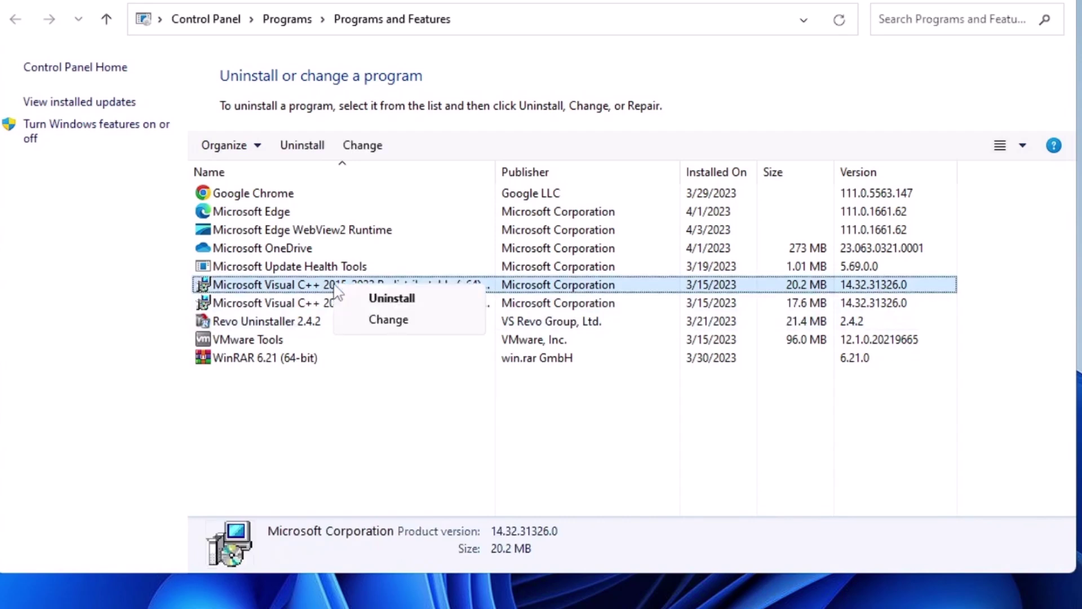
left_click(395, 327)
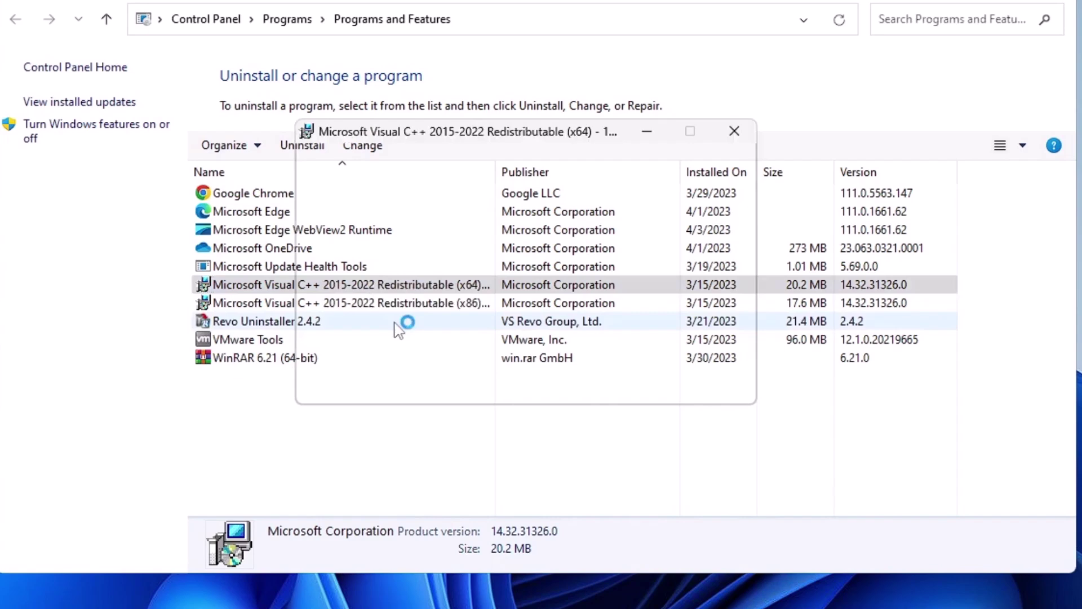
left_click(552, 378)
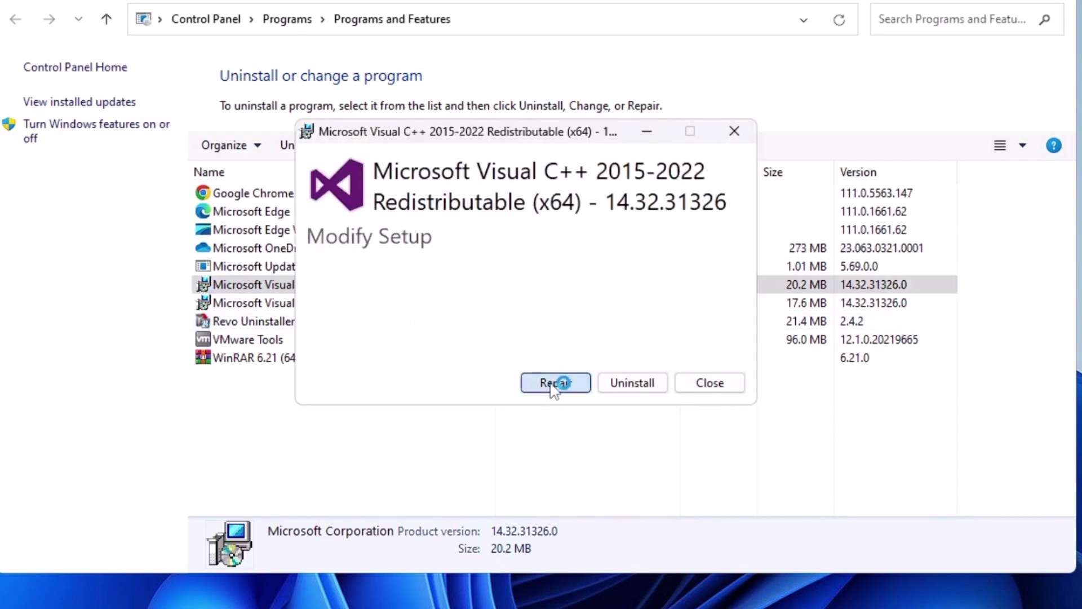
left_click(463, 436)
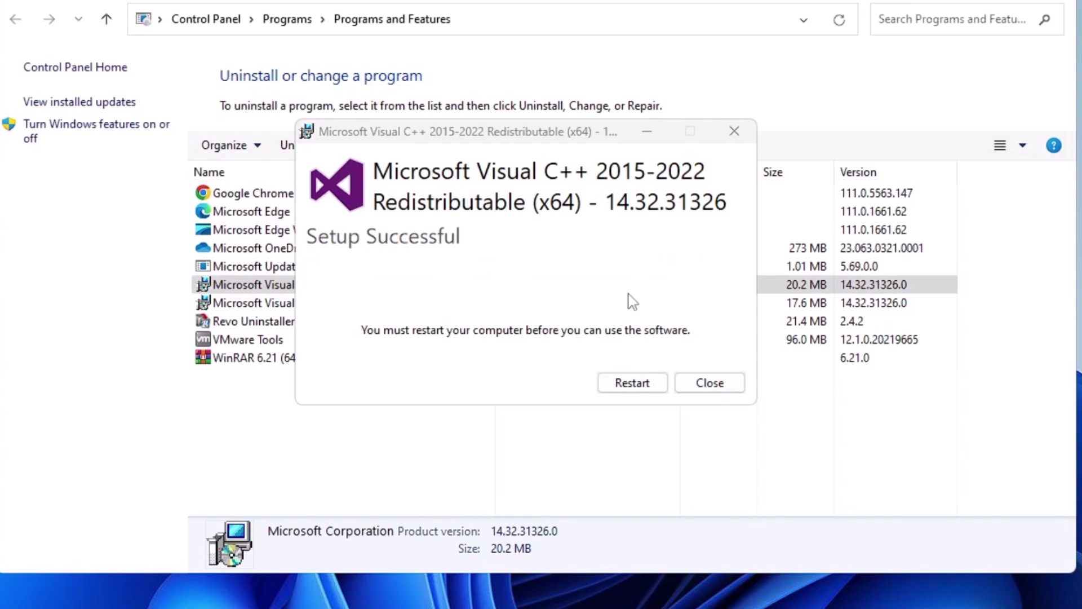
- Close the x64 setup window, then run Change > Repair on the x86 Redistributable and close its success window
left_click(708, 382)
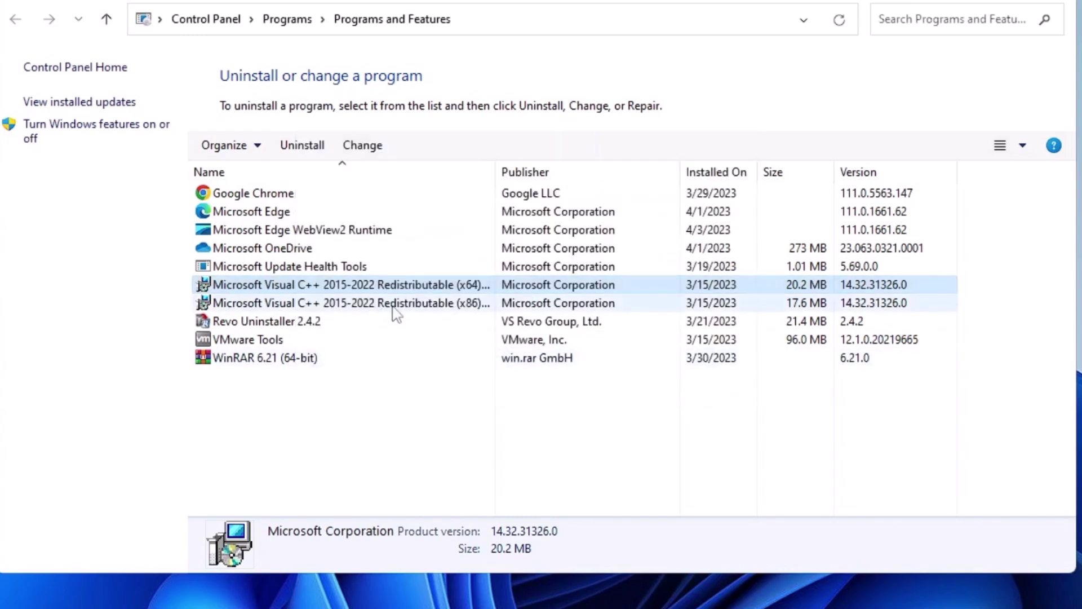
left_click(396, 306)
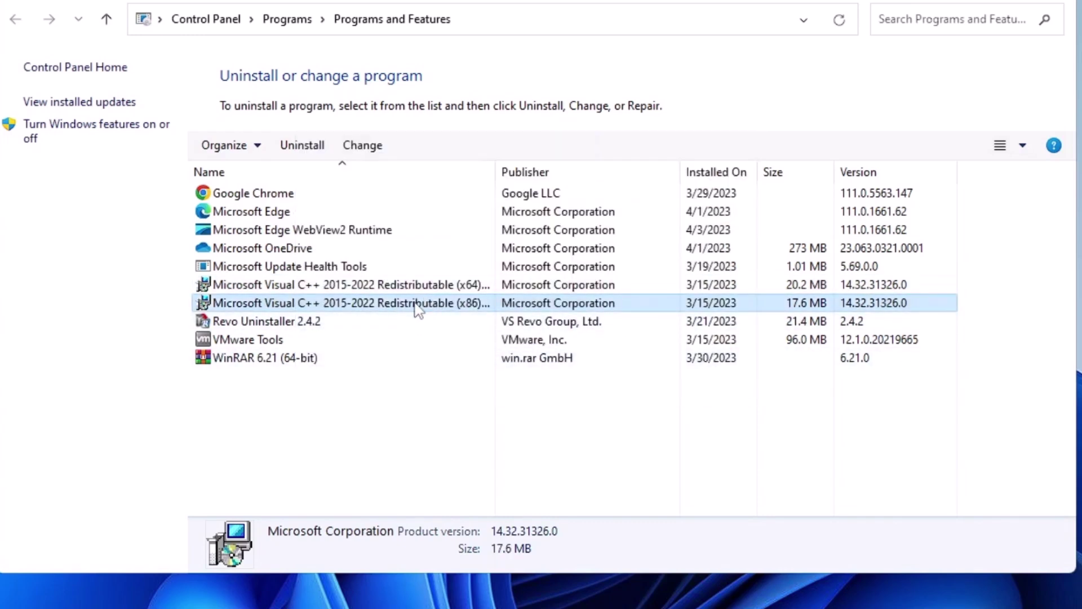
right_click(375, 313)
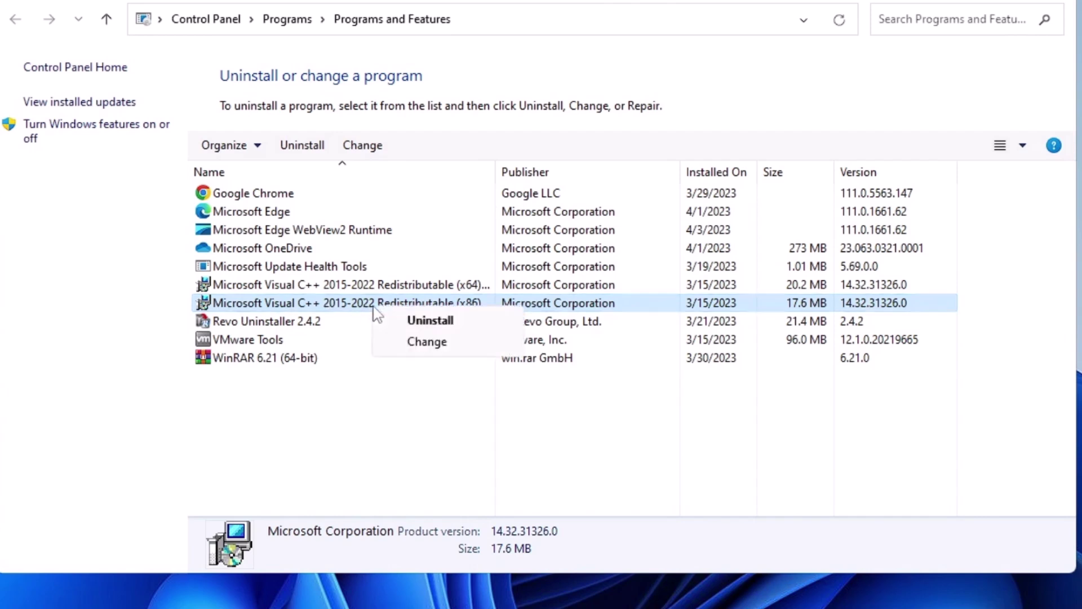
left_click(423, 342)
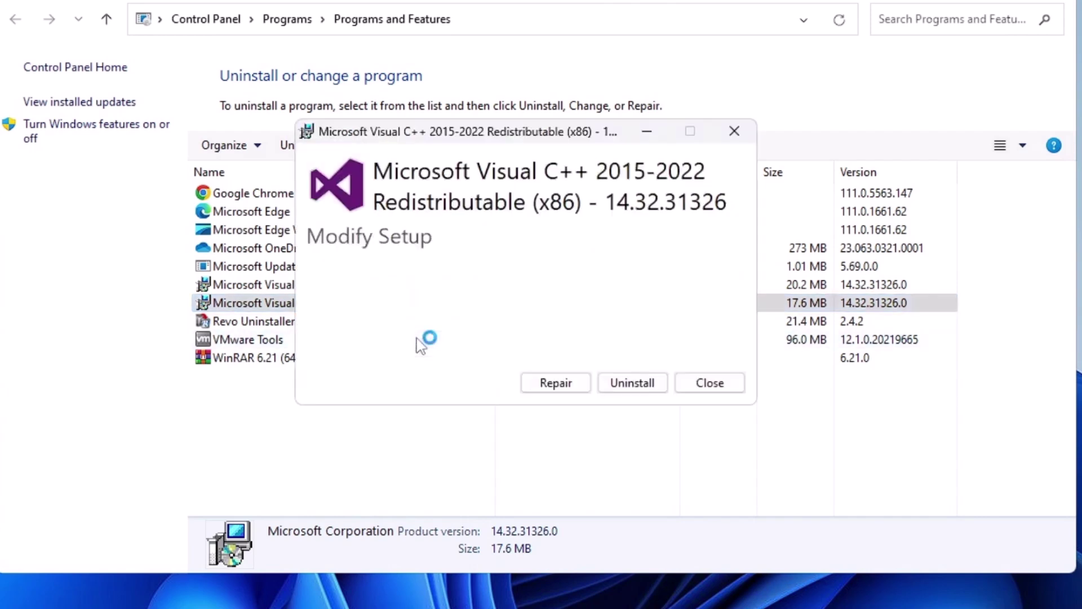
left_click(569, 387)
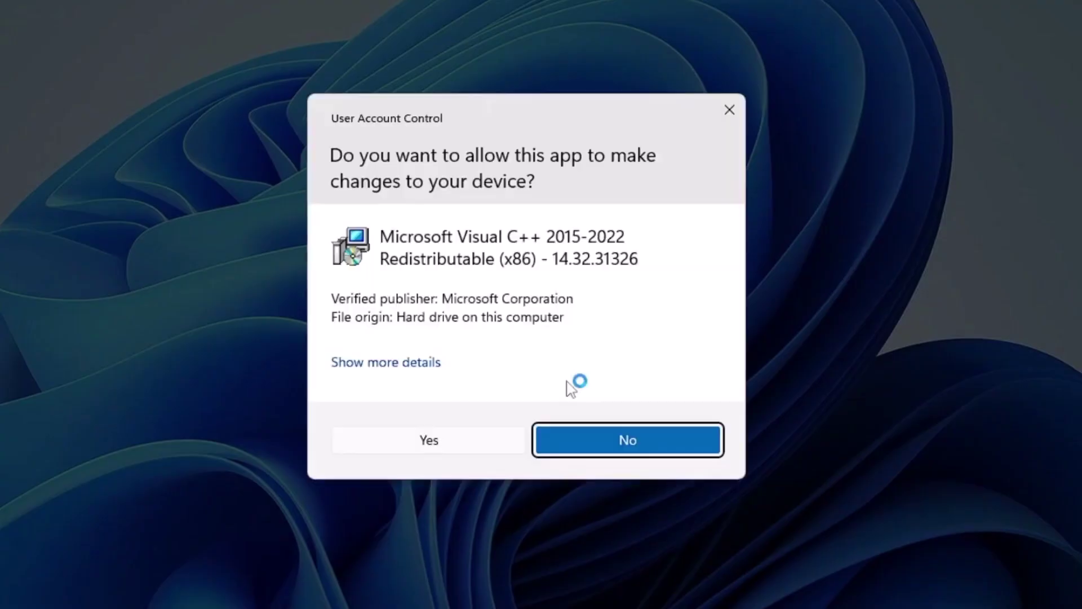
left_click(481, 441)
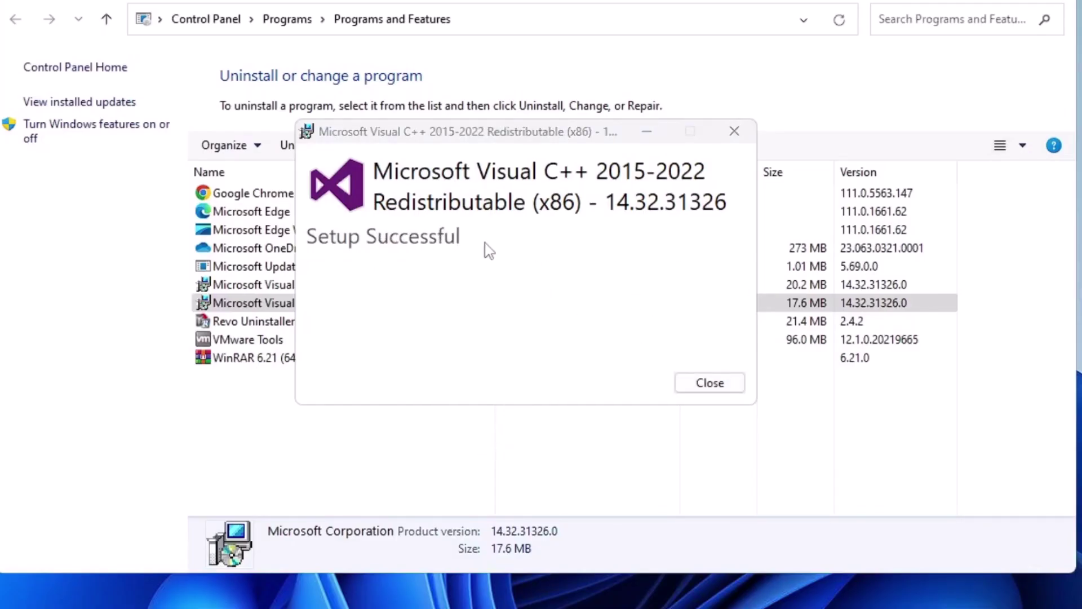
left_click(690, 387)
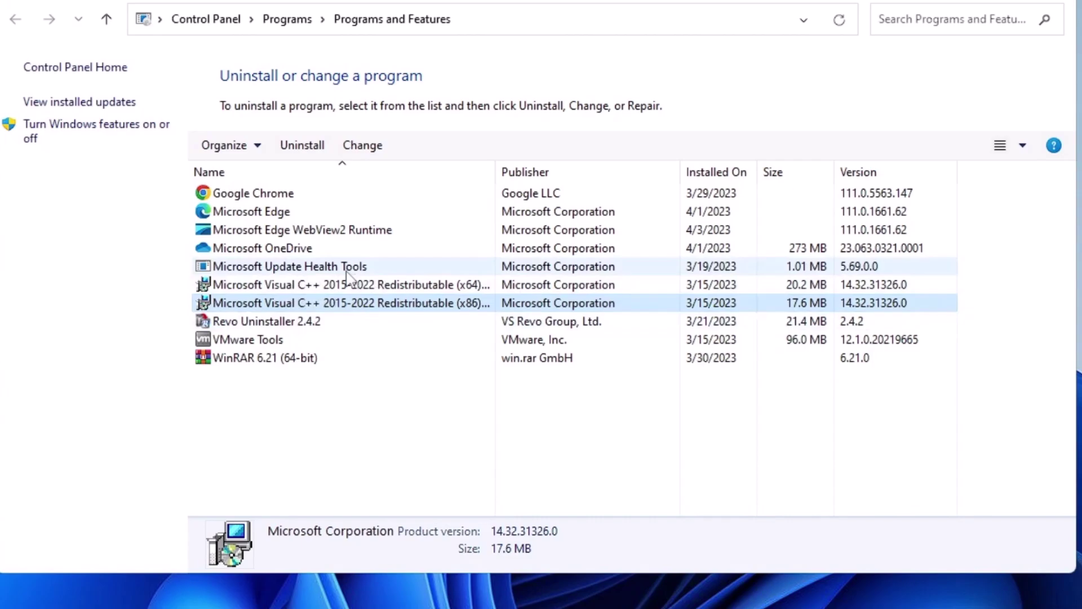
type("m")
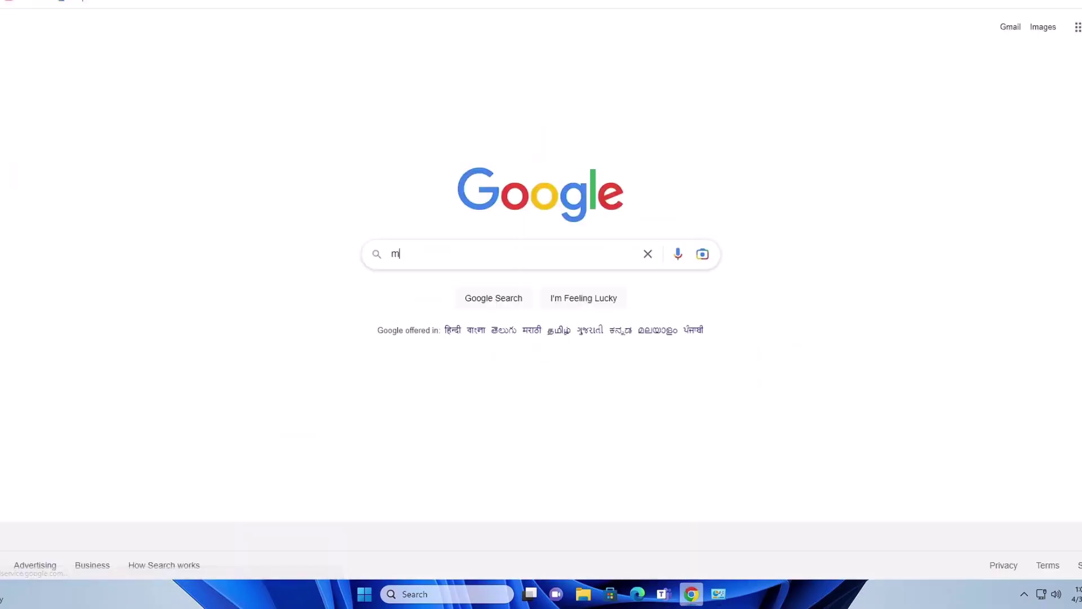
type("icro")
- Search Google for 'microsoft visual c++ redistributable' and open Microsoft's Latest supported downloads page
key("Down")
key("Down")
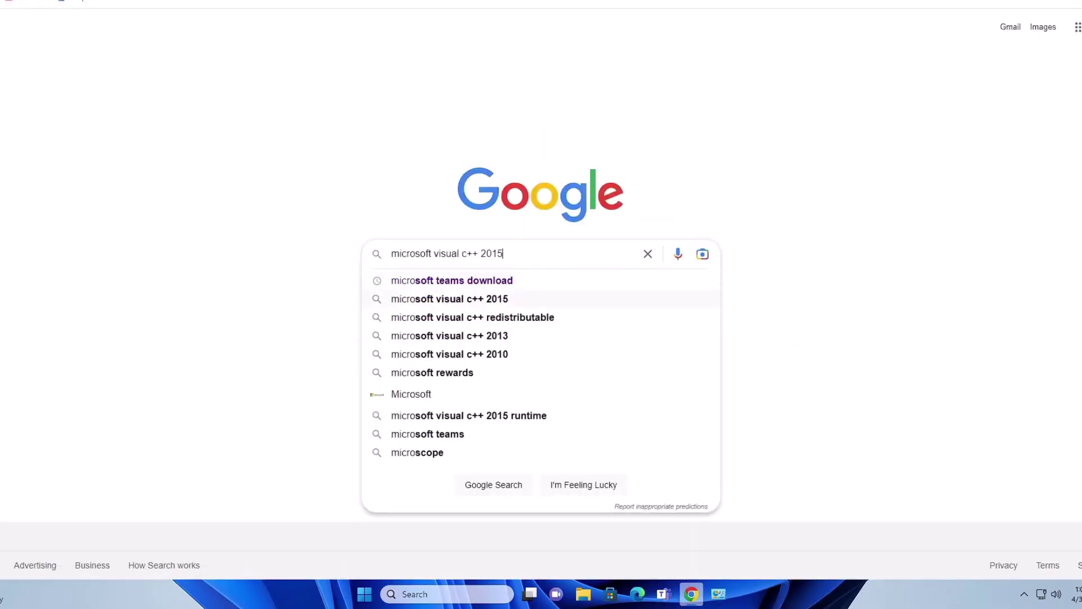
key("Down")
key("Return")
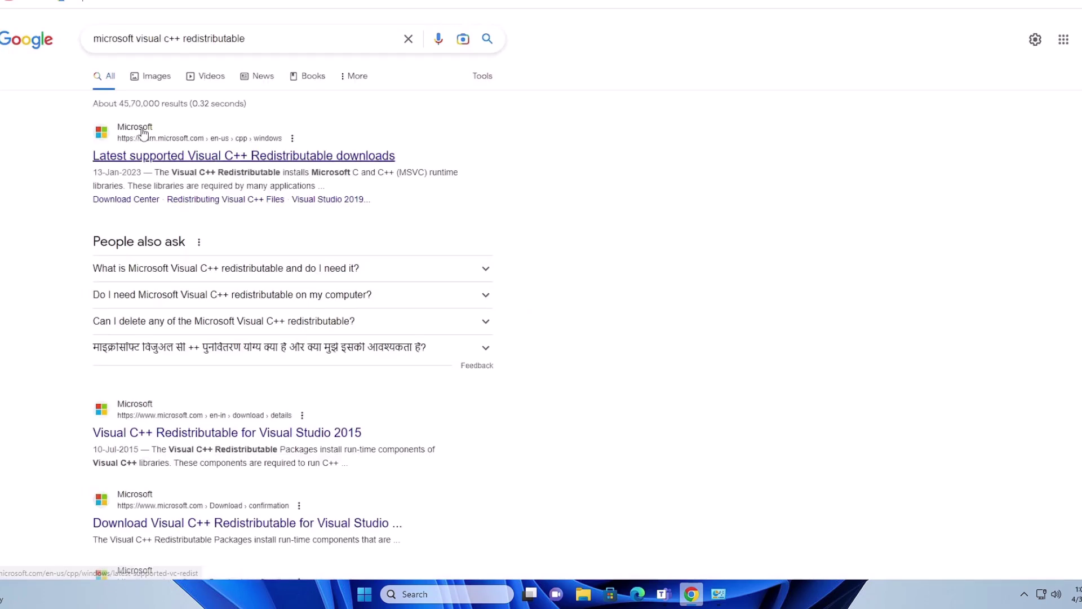
left_click(188, 159)
scroll(343, 277, "down", 3)
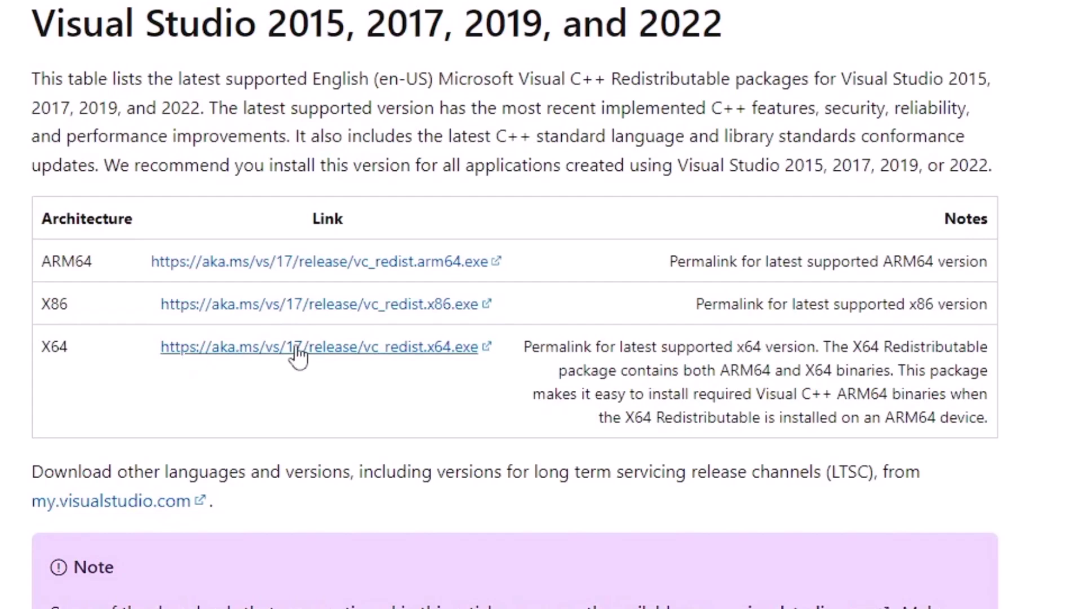
left_click(370, 304)
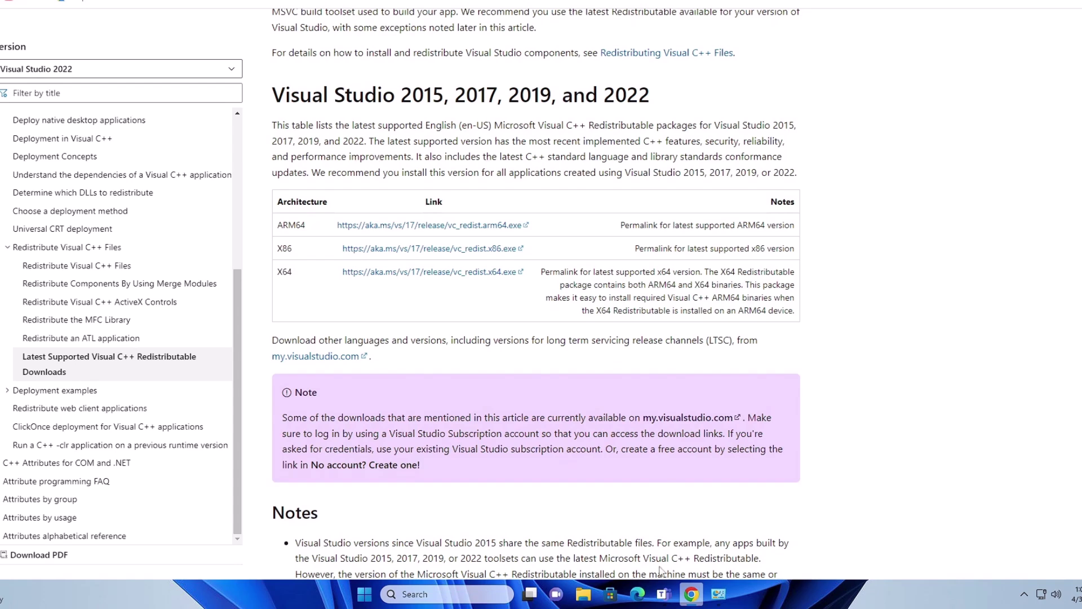
left_click(663, 594)
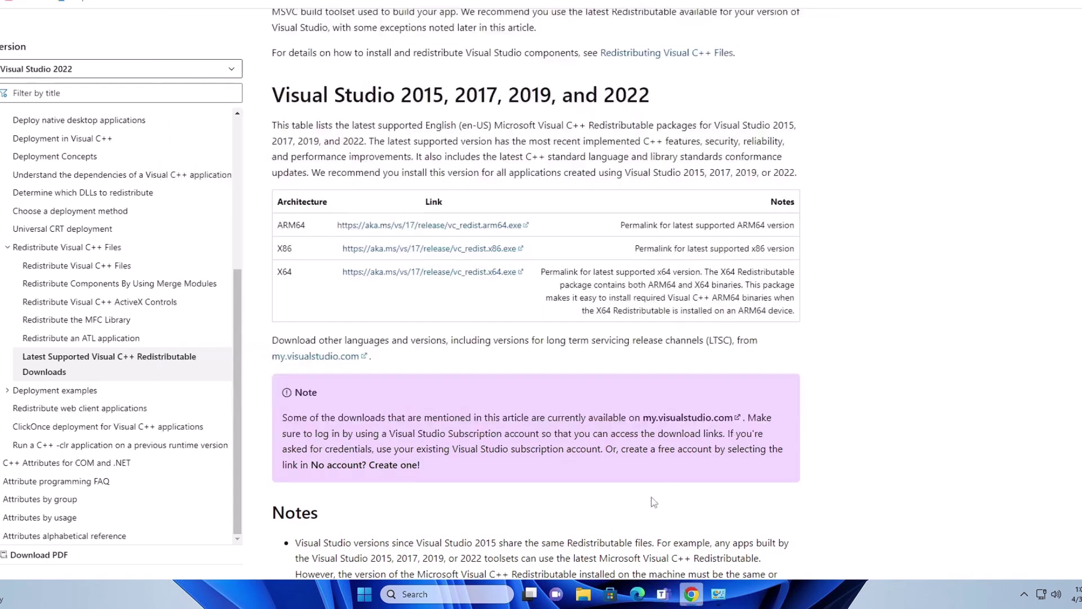